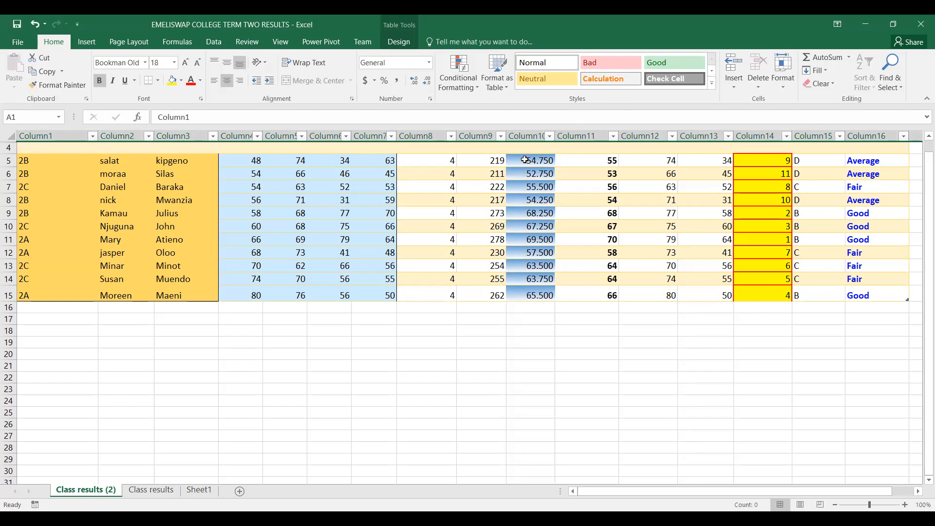
Select the student totals in I5:I15 and open the custom Sort dialog for the results table
{"action": "left_click_drag", "start_coordinate": [497, 159], "coordinate": [514, 314]}
{"action": "left_click", "coordinate": [516, 319]}
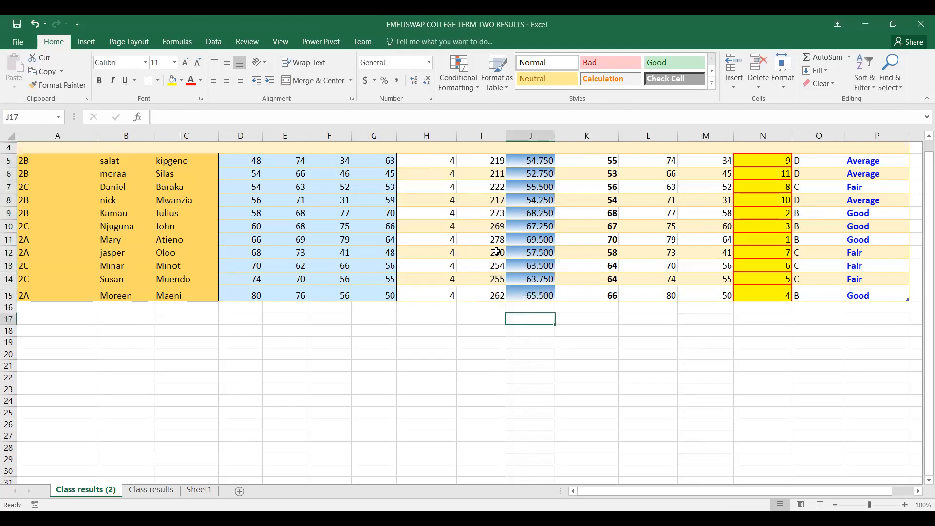
{"action": "left_click", "coordinate": [494, 159]}
{"action": "left_click_drag", "start_coordinate": [495, 176], "coordinate": [494, 292]}
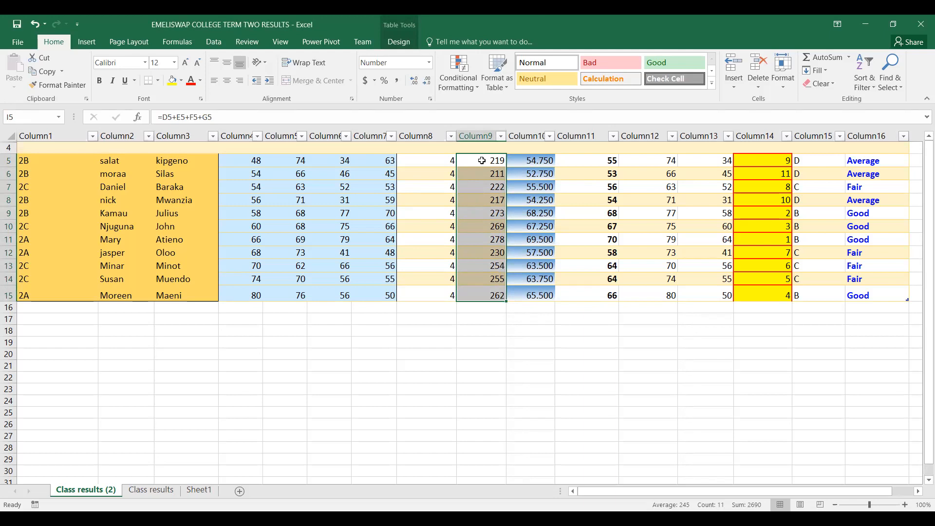
{"action": "left_click", "coordinate": [215, 42]}
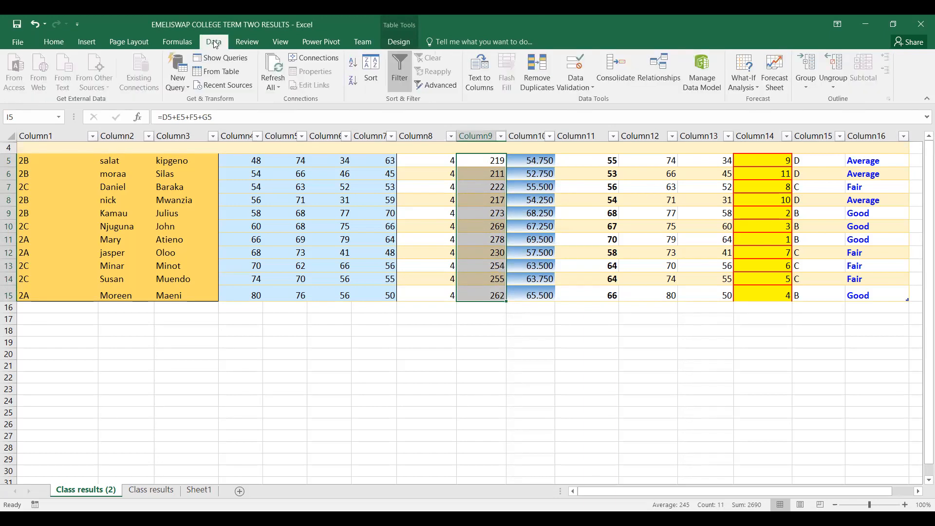
{"action": "left_click", "coordinate": [375, 68]}
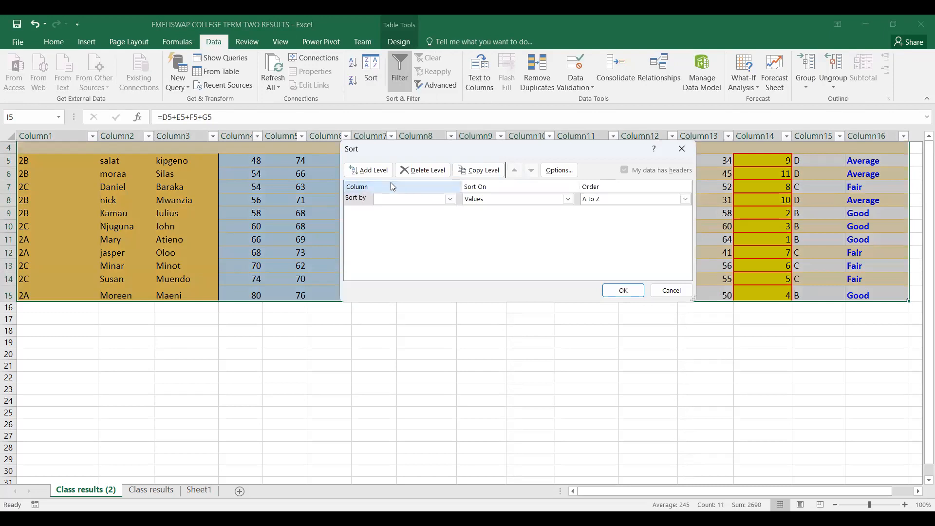
Move the Sort dialog off the totals and choose Column9 as the column to sort by
{"action": "left_click", "coordinate": [450, 199]}
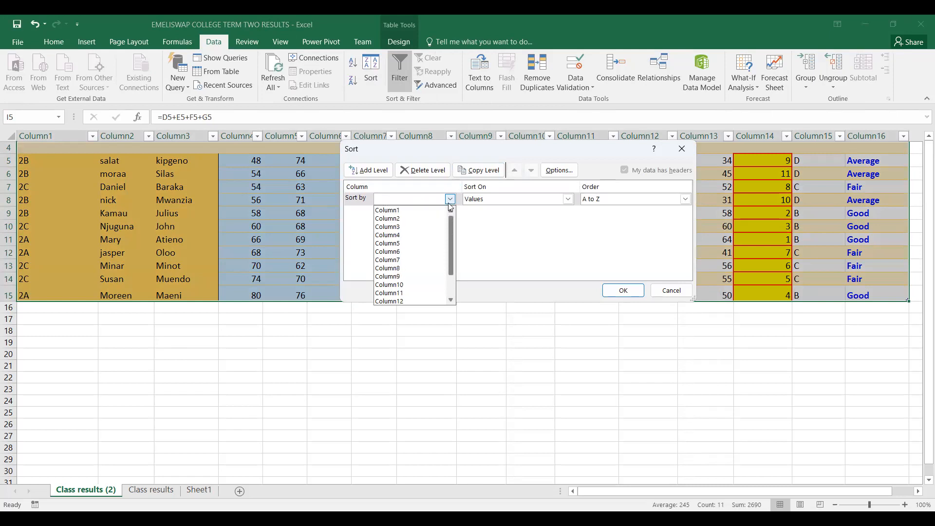
{"action": "left_click", "coordinate": [437, 155]}
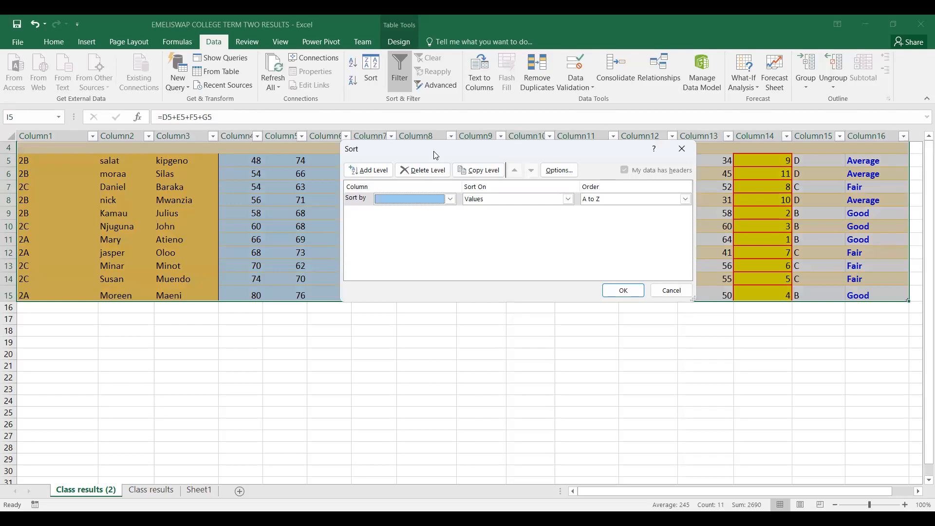
{"action": "left_click_drag", "start_coordinate": [435, 155], "coordinate": [410, 211]}
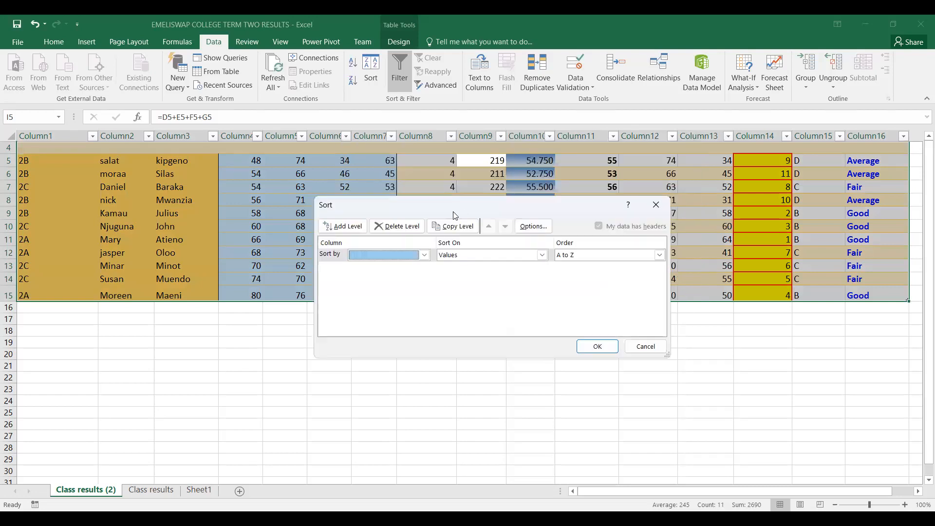
{"action": "left_click", "coordinate": [424, 254]}
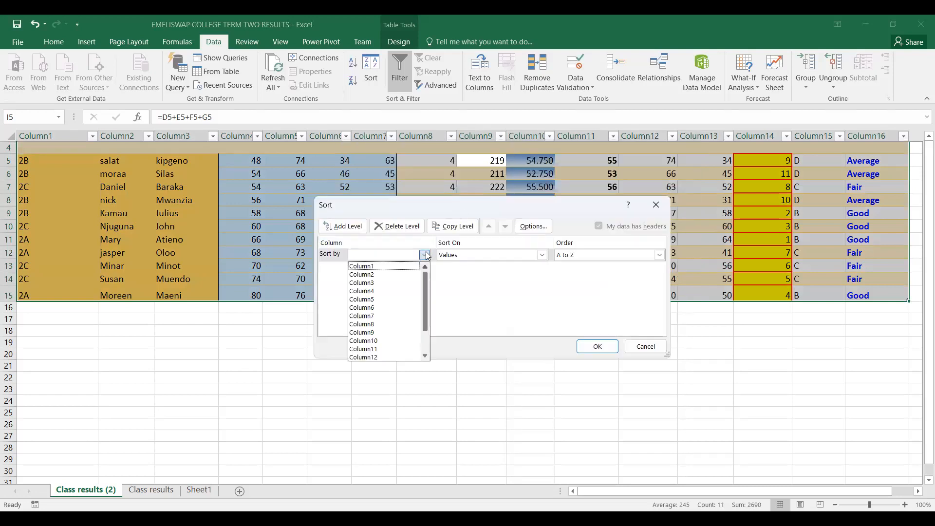
{"action": "left_click", "coordinate": [371, 332]}
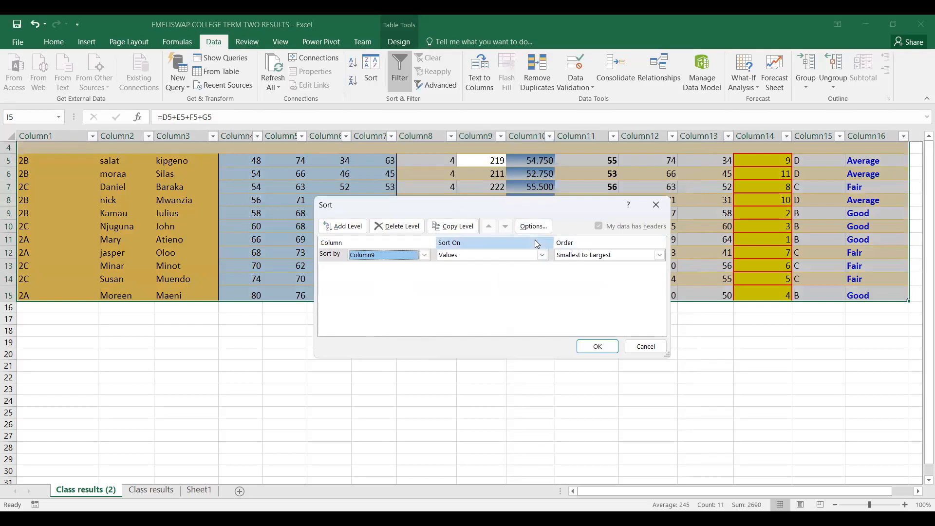
Sort the table on values from largest to smallest and check the first and last totals
{"action": "left_click", "coordinate": [542, 256]}
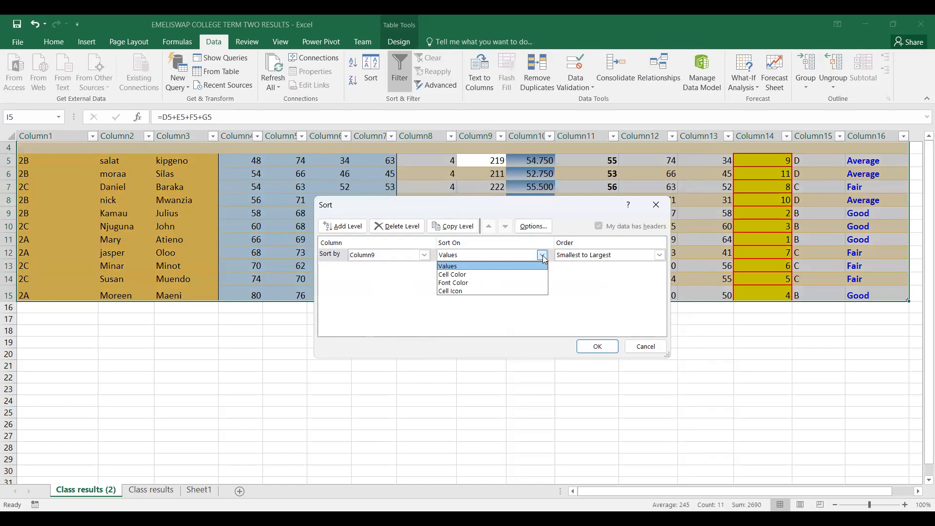
{"action": "left_click", "coordinate": [453, 268]}
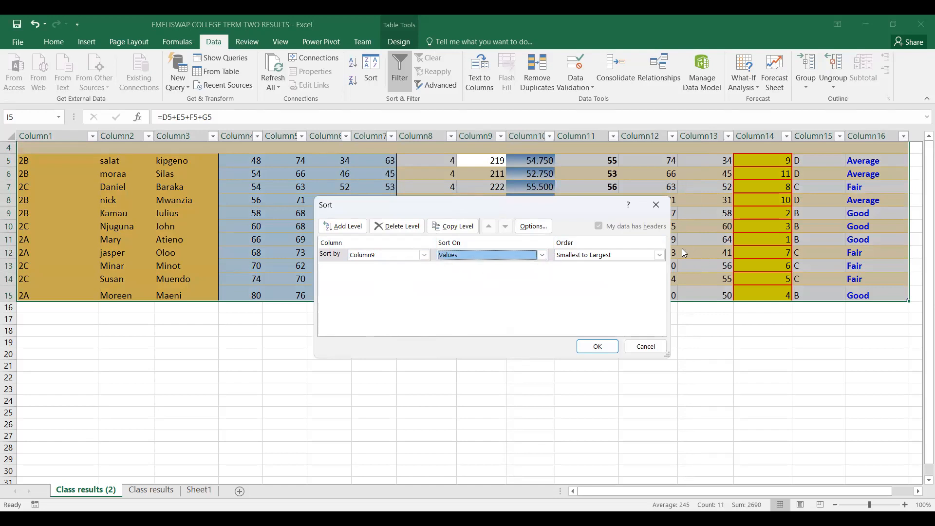
{"action": "left_click", "coordinate": [659, 256]}
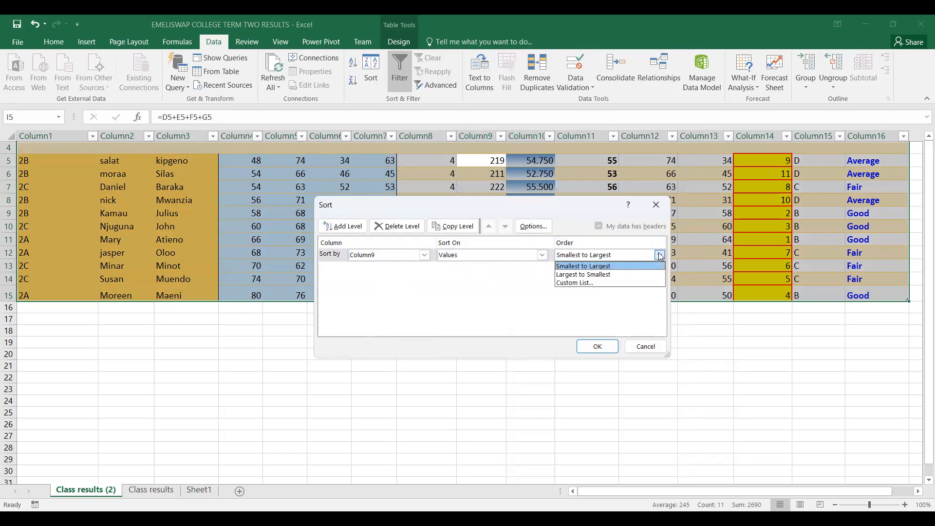
{"action": "left_click", "coordinate": [604, 276]}
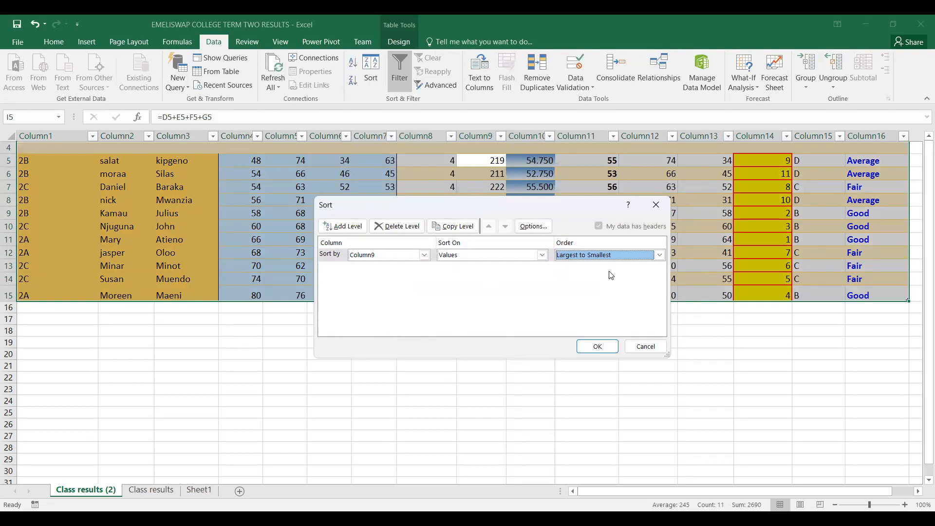
{"action": "left_click", "coordinate": [599, 347]}
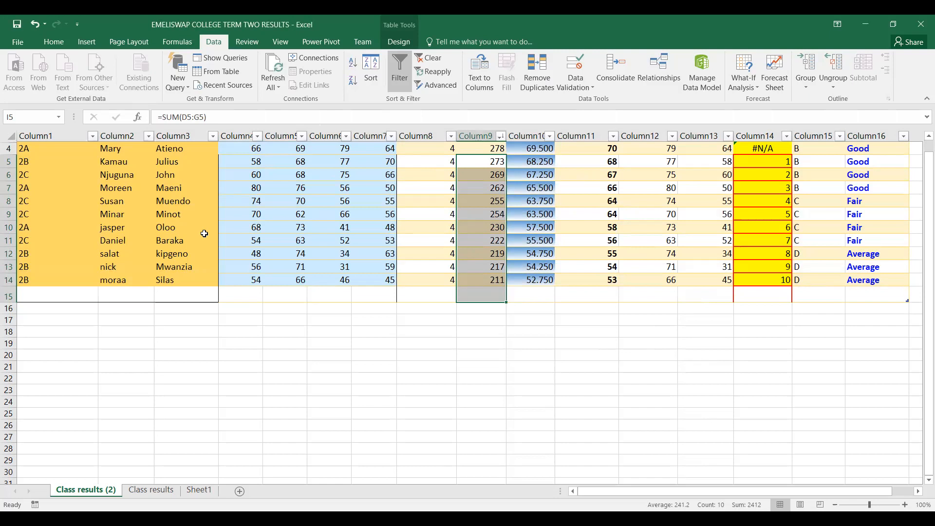
{"action": "left_click", "coordinate": [492, 148]}
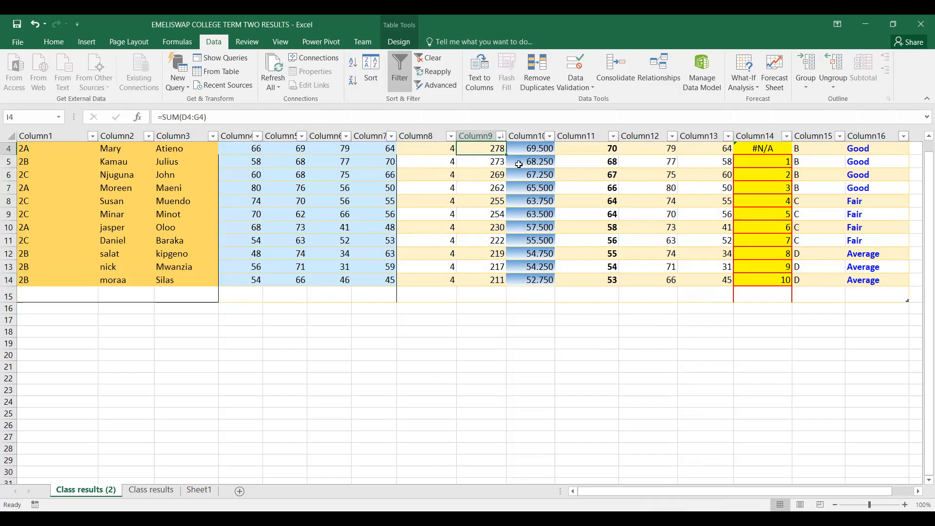
{"action": "left_click", "coordinate": [496, 282]}
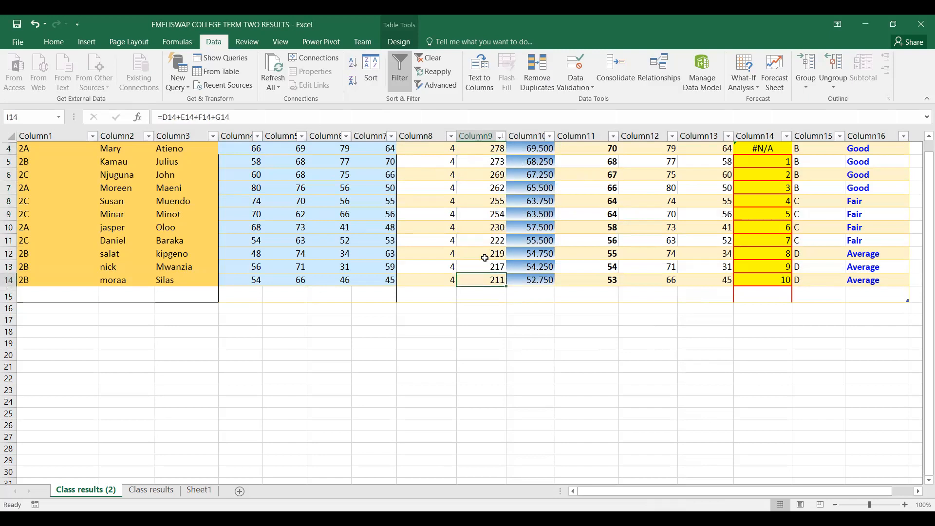
Try to unhide the rows above row 4
{"action": "left_click", "coordinate": [9, 135]}
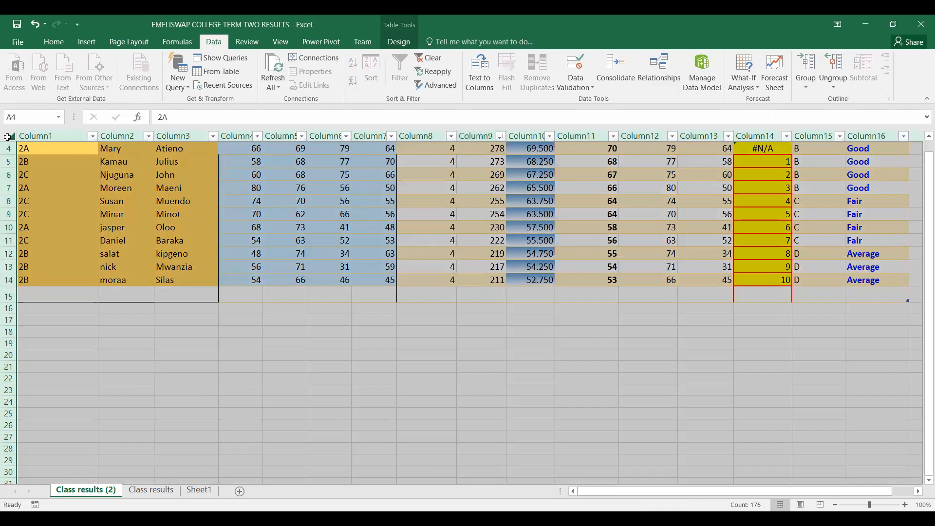
{"action": "left_click", "coordinate": [59, 213]}
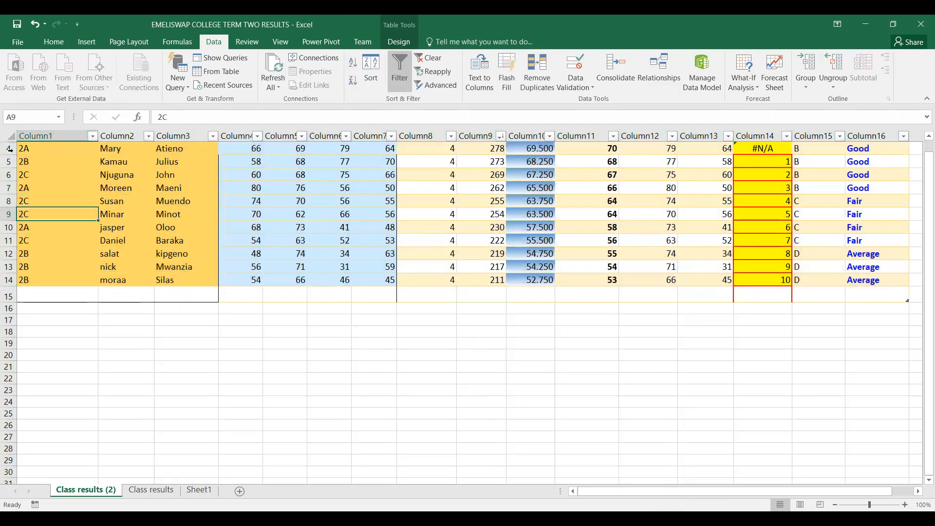
{"action": "left_click", "coordinate": [10, 148]}
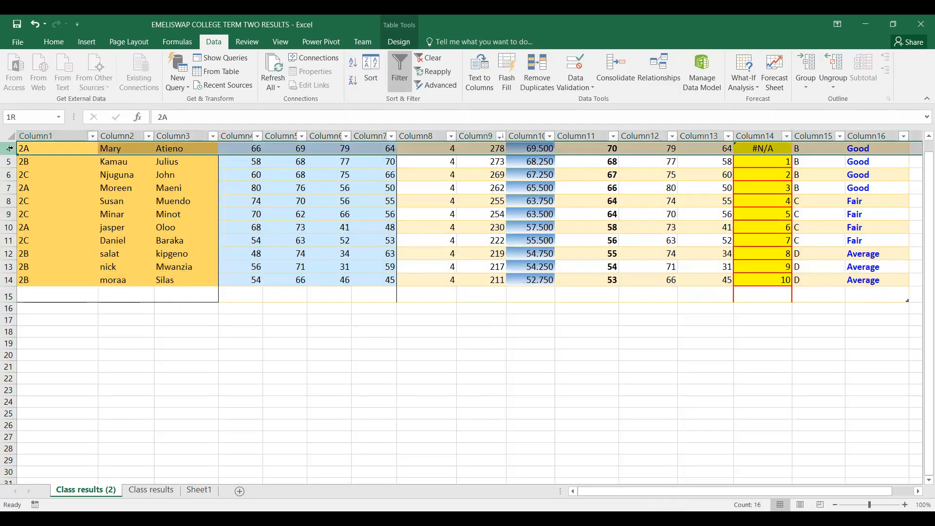
{"action": "right_click", "coordinate": [10, 148]}
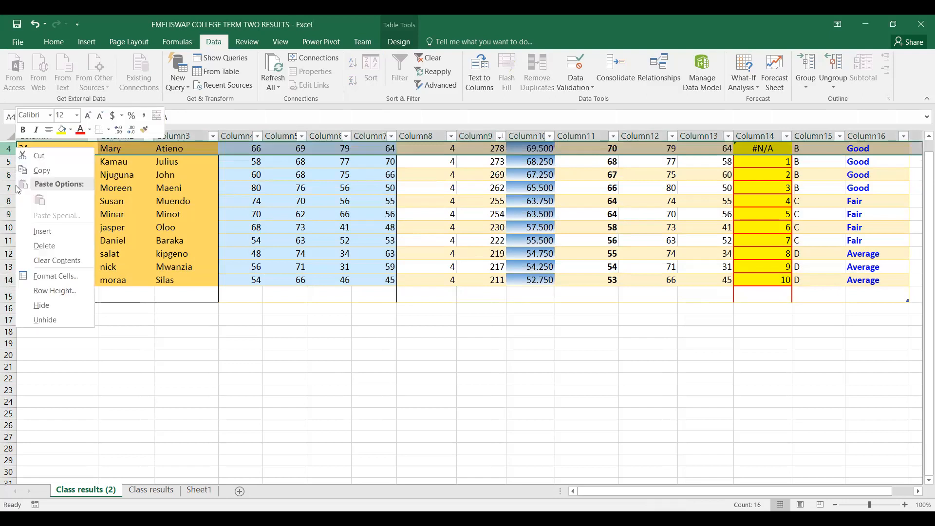
{"action": "left_click", "coordinate": [49, 319]}
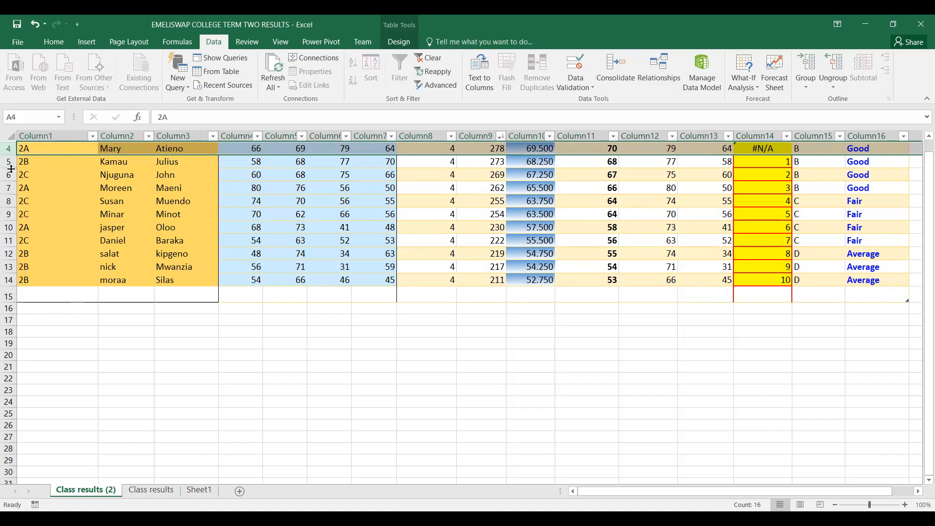
Increase the height of row 4 and of all other rows across the whole sheet
{"action": "left_click_drag", "start_coordinate": [9, 155], "coordinate": [8, 168]}
{"action": "left_click", "coordinate": [10, 136]}
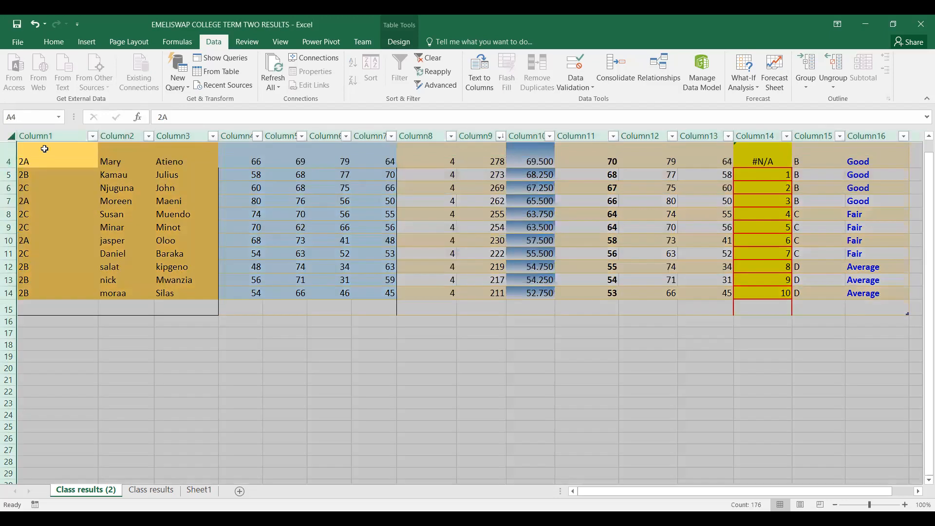
{"action": "left_click", "coordinate": [44, 149]}
{"action": "mouse_move", "coordinate": [13, 172]}
{"action": "left_mouse_down"}
{"action": "mouse_move", "coordinate": [7, 146]}
{"action": "mouse_move", "coordinate": [9, 174]}
{"action": "mouse_move", "coordinate": [18, 166]}
{"action": "left_mouse_up"}
{"action": "left_click", "coordinate": [10, 141]}
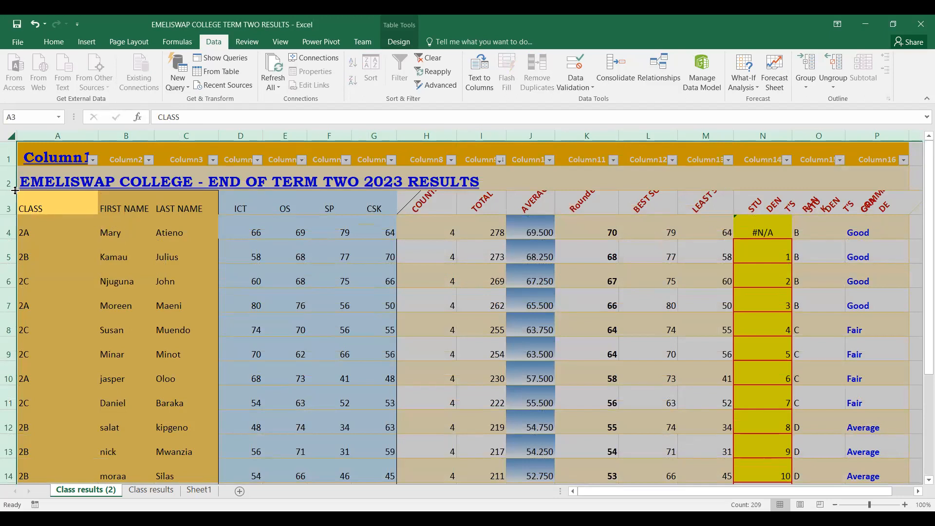
Adjust the height of all rows together to a medium size slightly taller than the title text
{"action": "left_click_drag", "start_coordinate": [12, 191], "coordinate": [5, 217]}
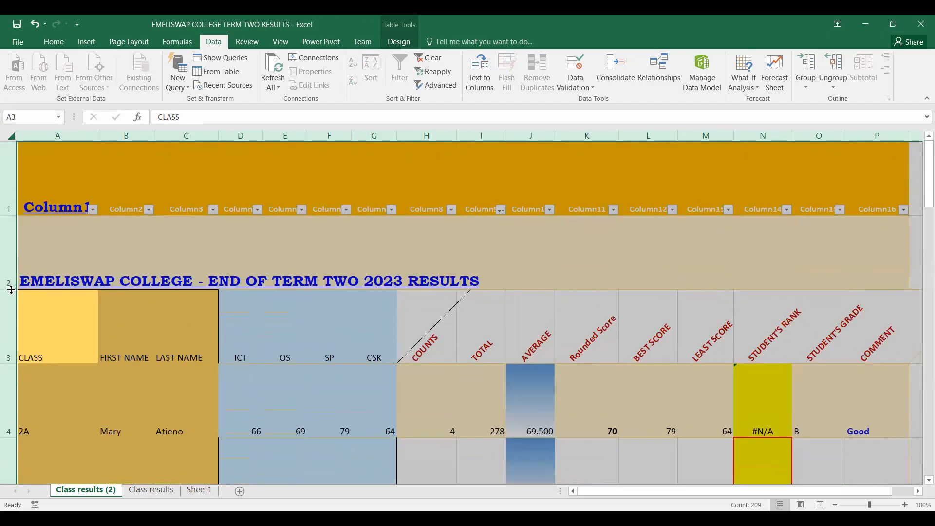
{"action": "left_click_drag", "start_coordinate": [17, 250], "coordinate": [17, 241]}
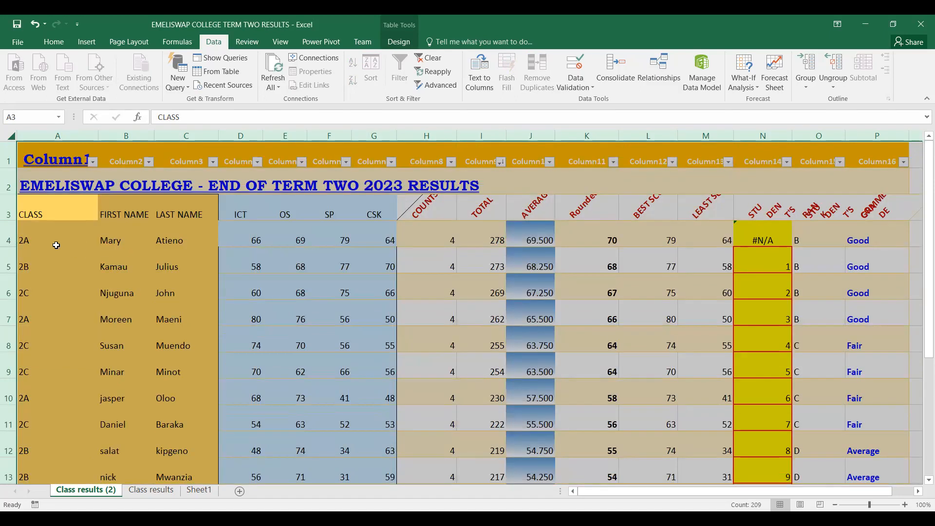
{"action": "left_click_drag", "start_coordinate": [13, 220], "coordinate": [11, 276]}
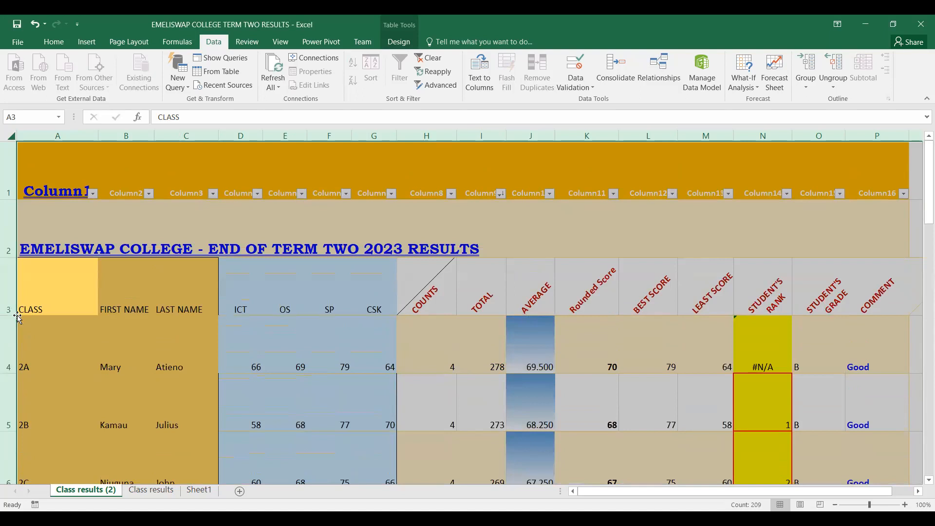
{"action": "left_click_drag", "start_coordinate": [12, 315], "coordinate": [12, 328]}
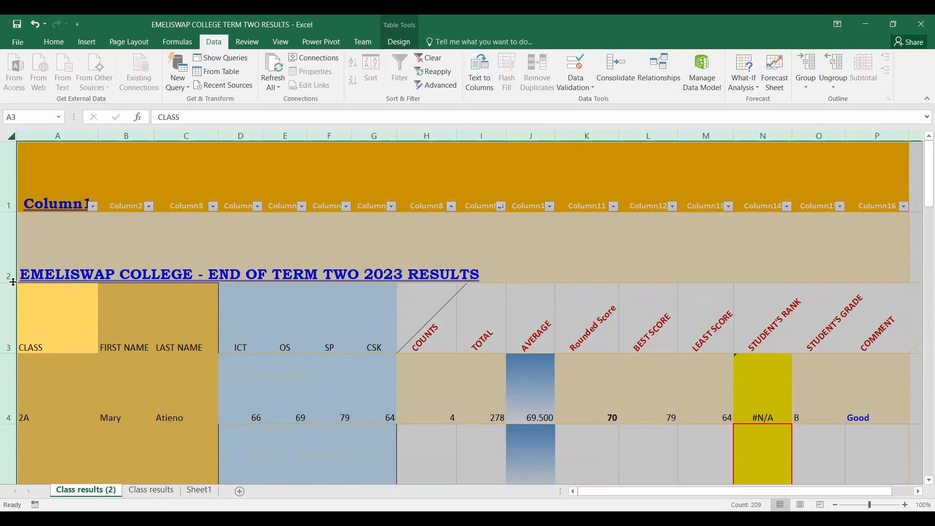
{"action": "left_click_drag", "start_coordinate": [12, 282], "coordinate": [15, 255]}
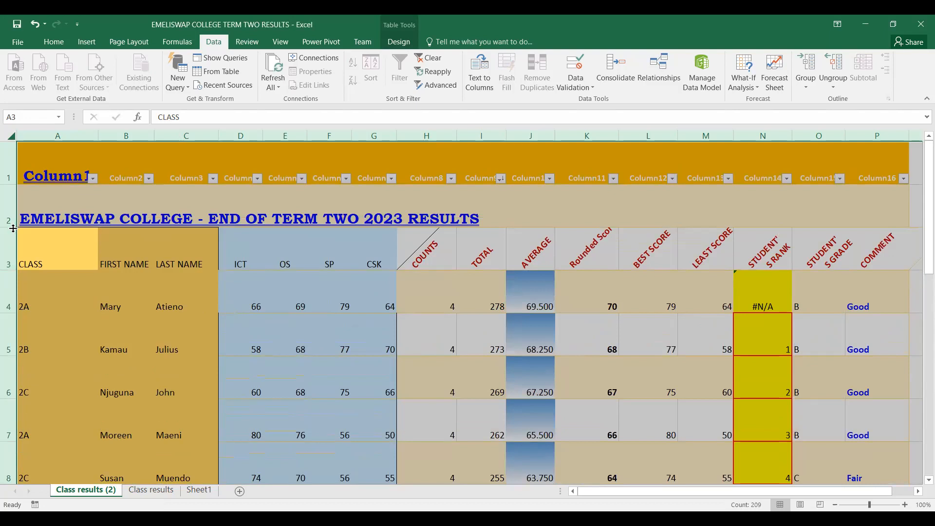
{"action": "left_click_drag", "start_coordinate": [13, 229], "coordinate": [14, 222]}
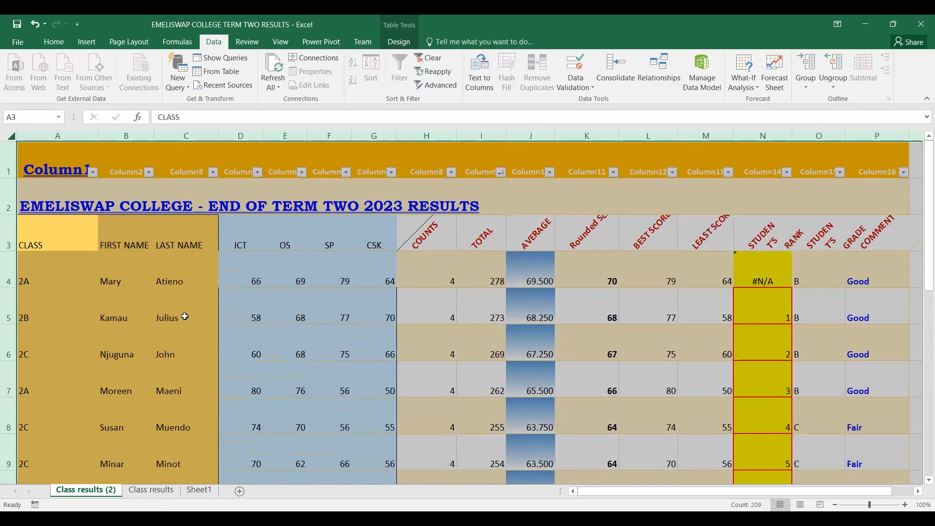
{"action": "left_click", "coordinate": [587, 228]}
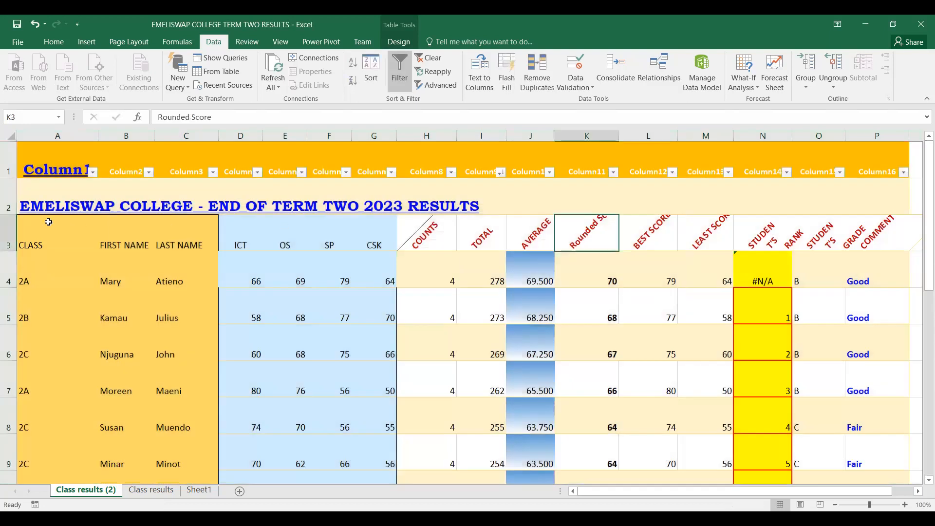
Increase the height of heading row 3 to give the slanted column headings more room
{"action": "left_click", "coordinate": [7, 227]}
{"action": "right_click", "coordinate": [8, 226]}
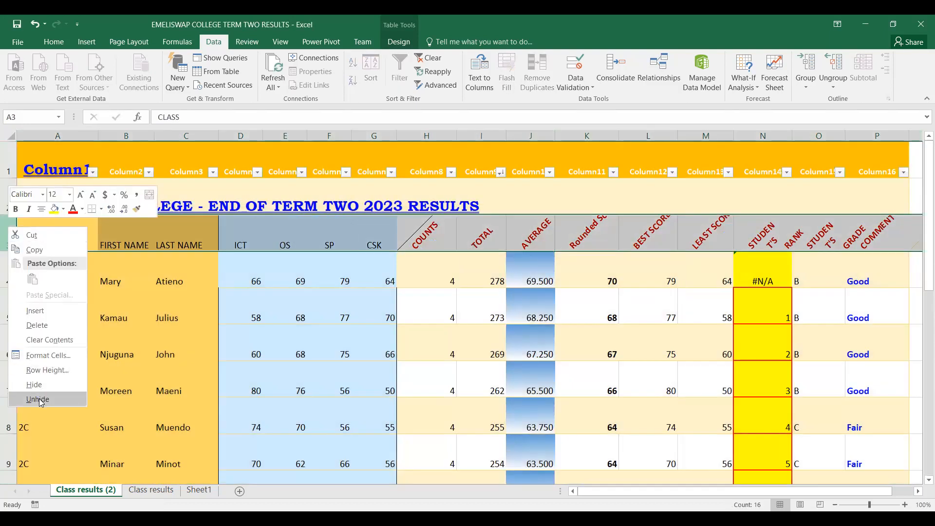
{"action": "left_click", "coordinate": [99, 247]}
{"action": "left_click", "coordinate": [97, 238]}
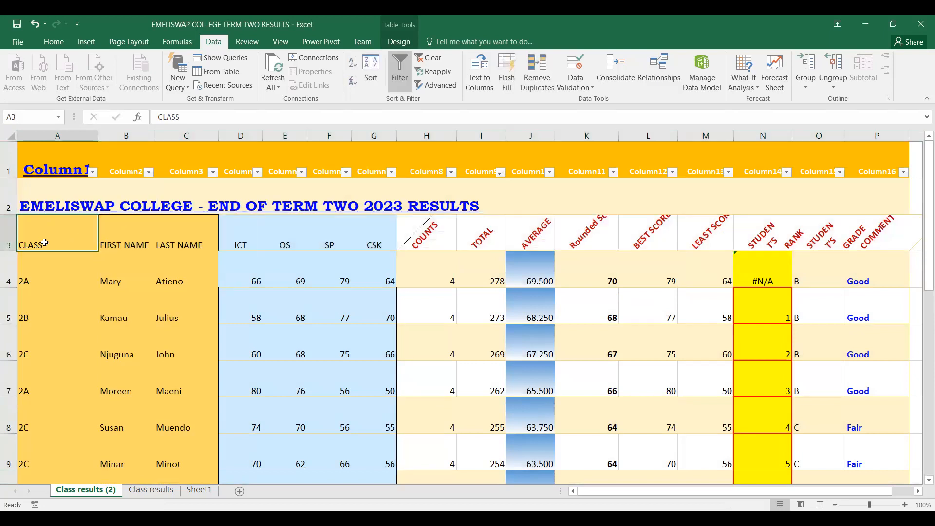
{"action": "left_click_drag", "start_coordinate": [10, 251], "coordinate": [14, 278]}
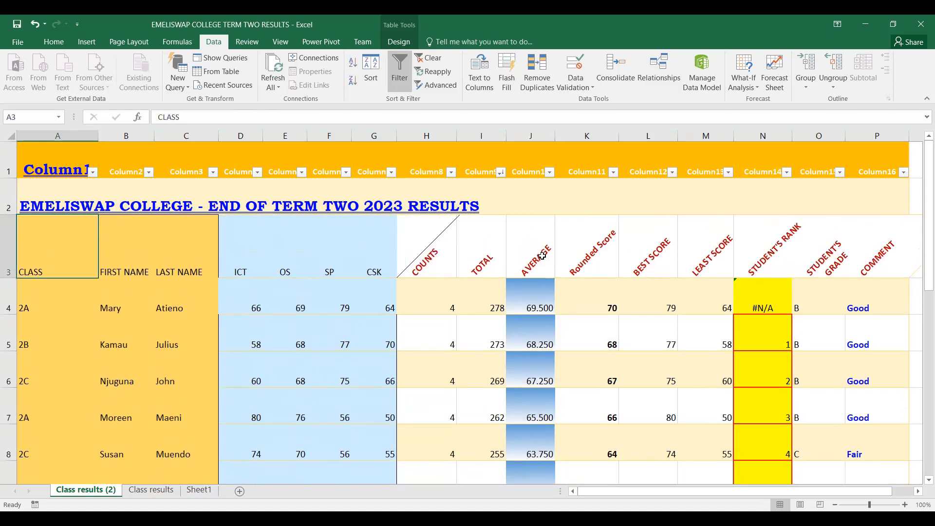
{"action": "scroll", "coordinate": [856, 381], "scroll_direction": "down", "scroll_amount": 1}
{"action": "scroll", "coordinate": [856, 382], "scroll_direction": "down", "scroll_amount": 3}
{"action": "scroll", "coordinate": [855, 381], "scroll_direction": "up", "scroll_amount": 3}
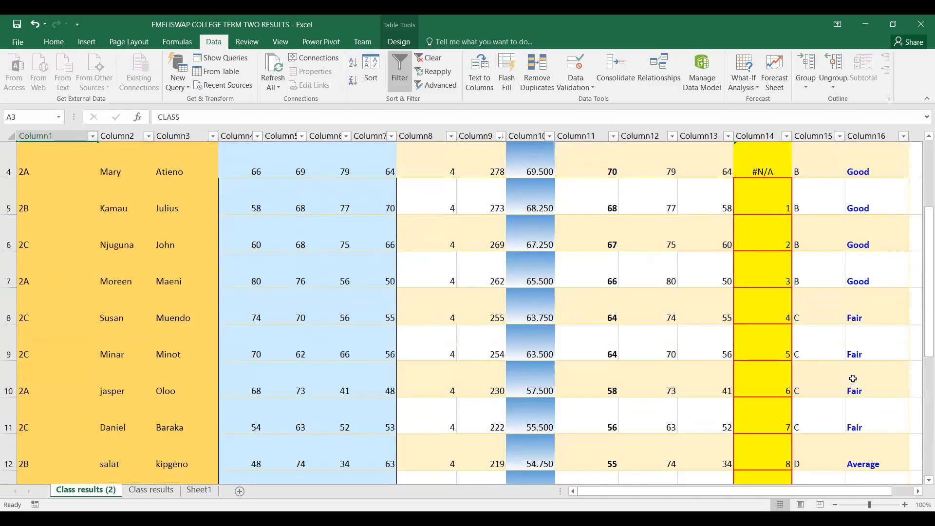
{"action": "scroll", "coordinate": [857, 379], "scroll_direction": "down", "scroll_amount": 3}
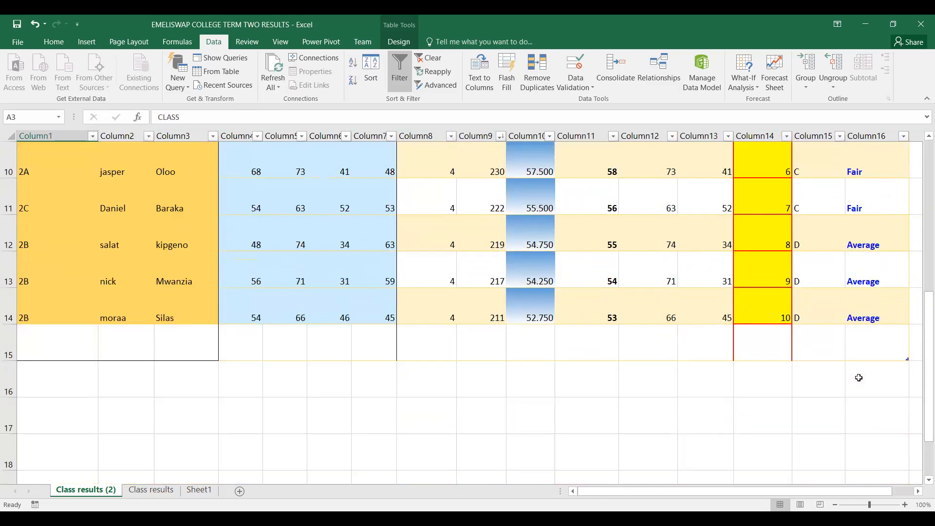
Examine the rank formulas in N4 and N5 and compare their ranges with the totals in I4 and I5
{"action": "scroll", "coordinate": [859, 379], "scroll_direction": "up", "scroll_amount": 2}
{"action": "scroll", "coordinate": [859, 378], "scroll_direction": "down", "scroll_amount": 2}
{"action": "scroll", "coordinate": [859, 378], "scroll_direction": "up", "scroll_amount": 3}
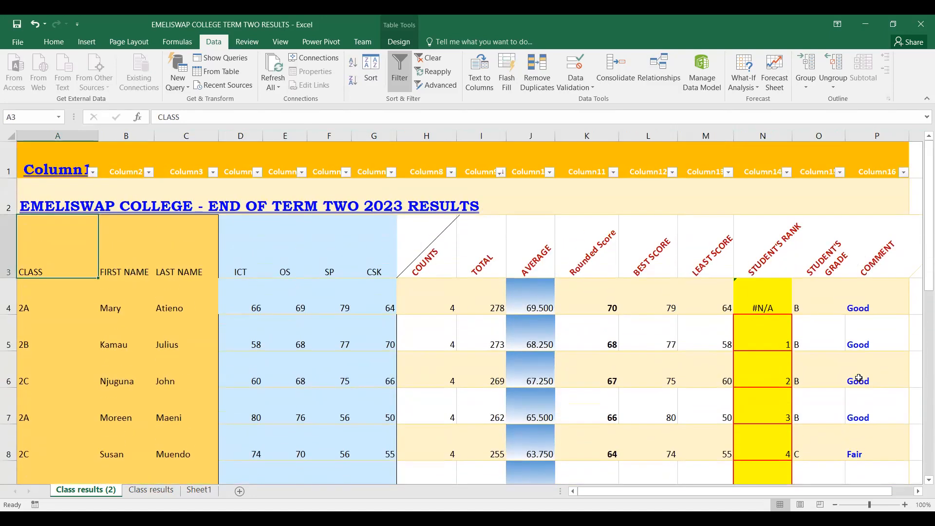
{"action": "left_click", "coordinate": [765, 303]}
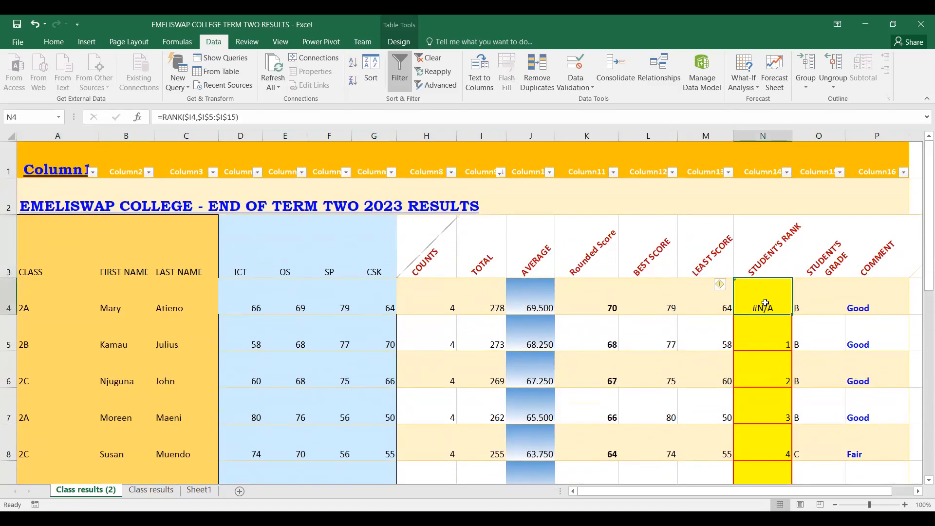
{"action": "left_click", "coordinate": [773, 344]}
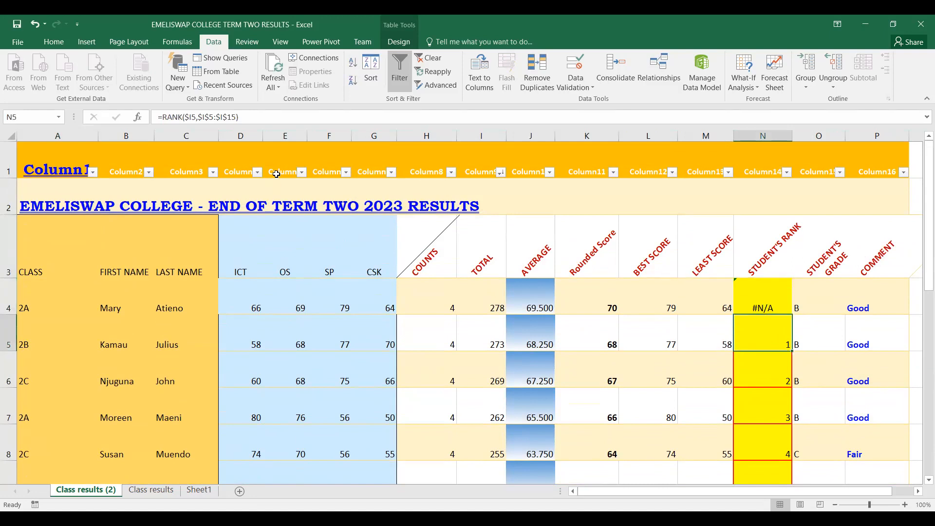
{"action": "left_click_drag", "start_coordinate": [158, 117], "coordinate": [250, 117]}
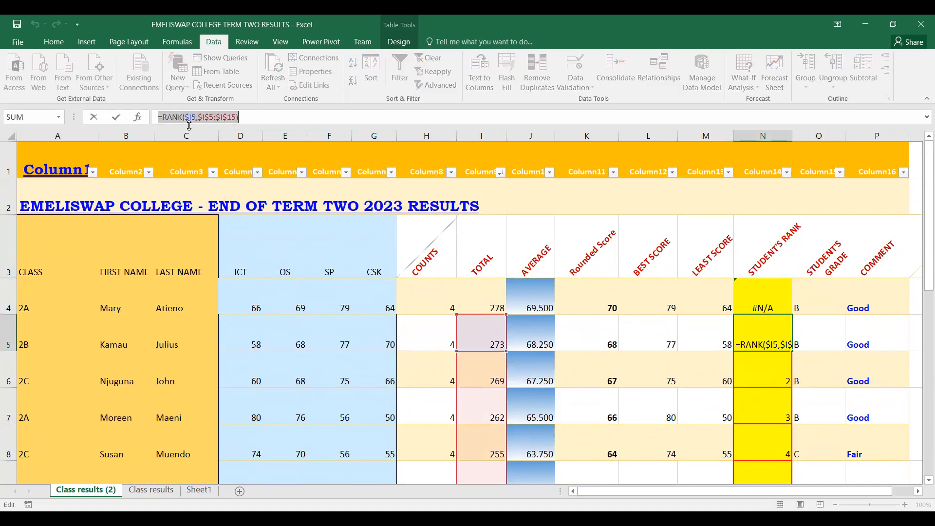
{"action": "left_click", "coordinate": [281, 119]}
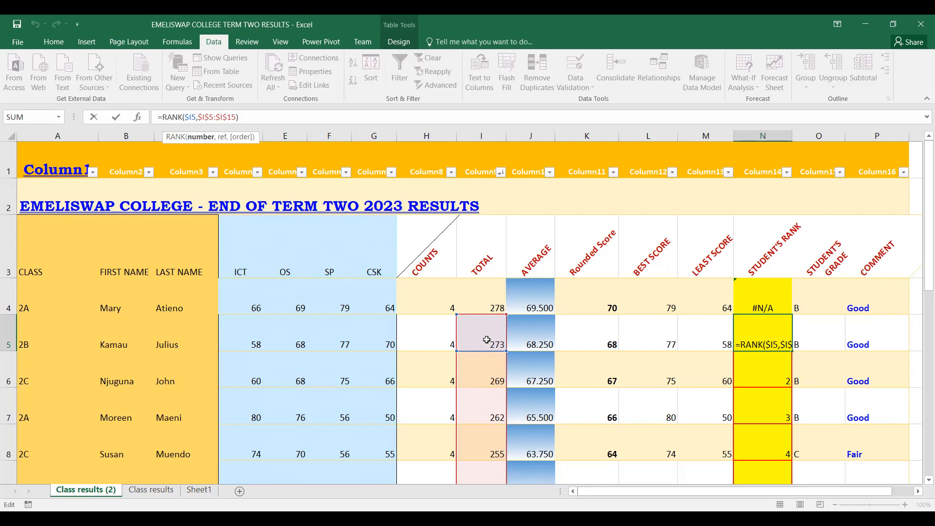
{"action": "left_click", "coordinate": [485, 319]}
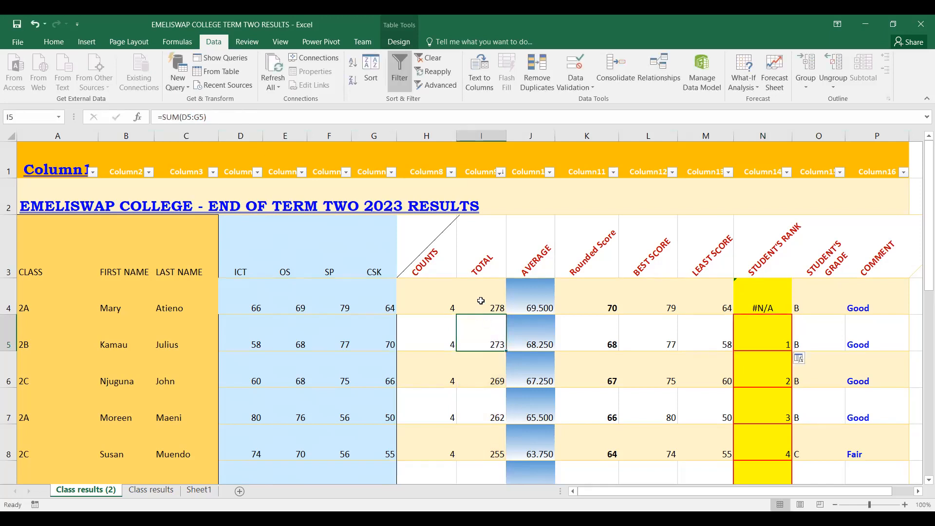
{"action": "left_click", "coordinate": [481, 300]}
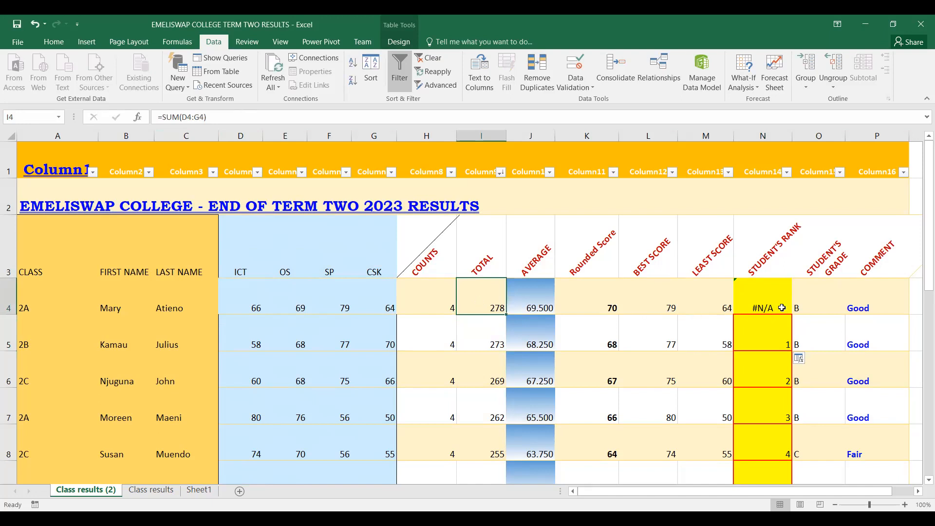
{"action": "left_click", "coordinate": [756, 305]}
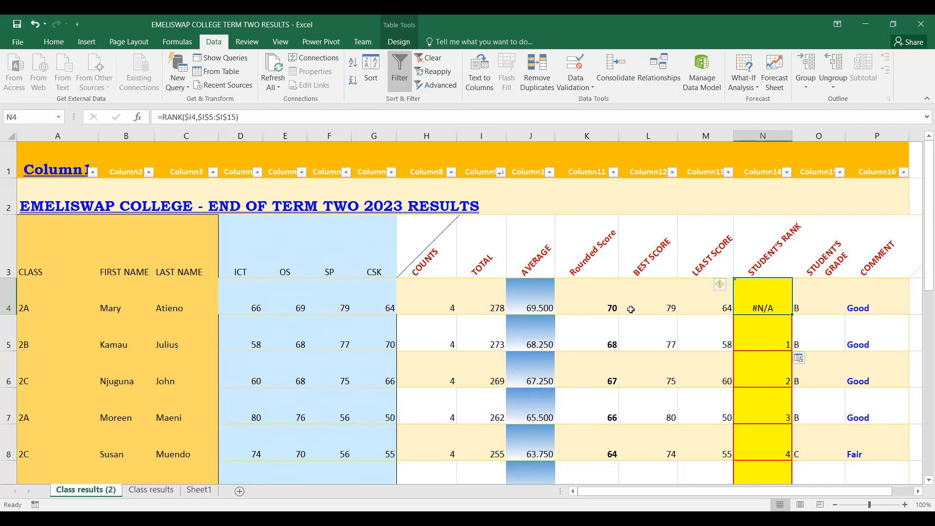
{"action": "left_click", "coordinate": [493, 307]}
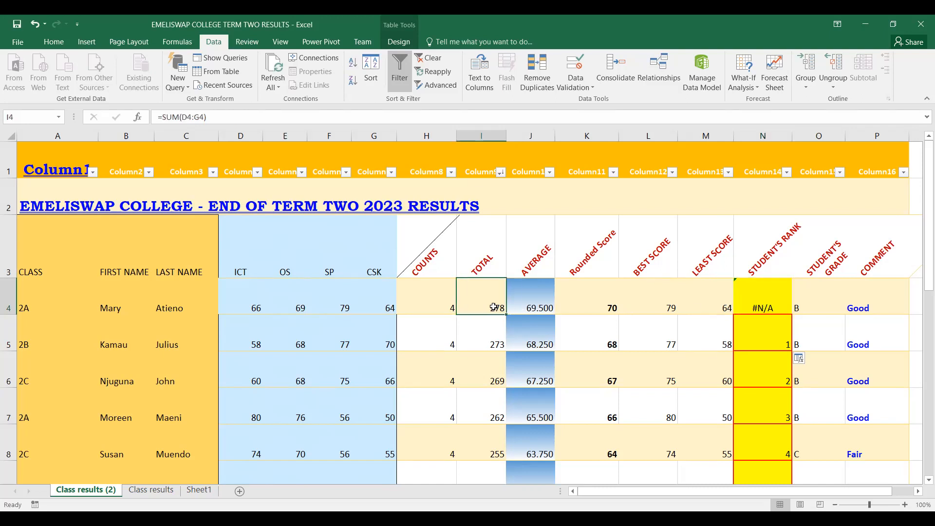
Correct the first student's rank formula in N4 to =RANK($I4,$I$4:$I$14)
{"action": "left_click", "coordinate": [763, 306]}
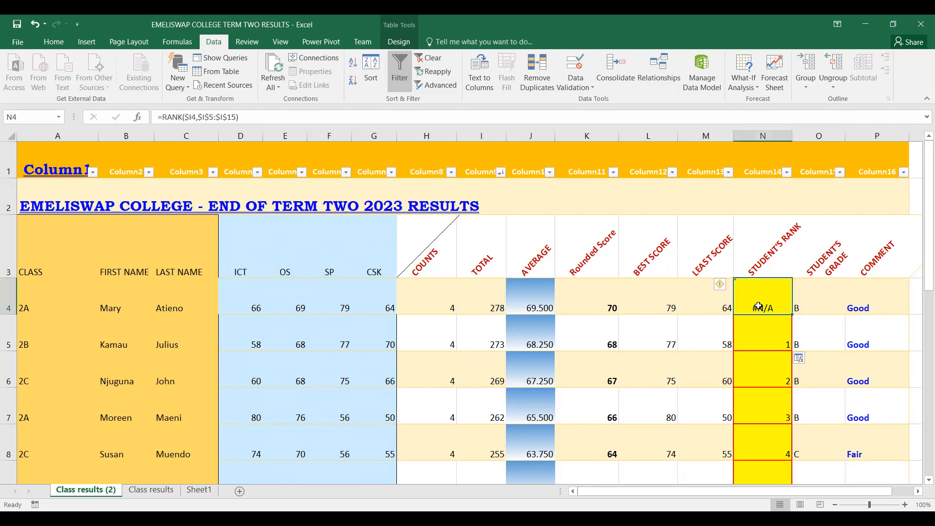
{"action": "left_click", "coordinate": [214, 115]}
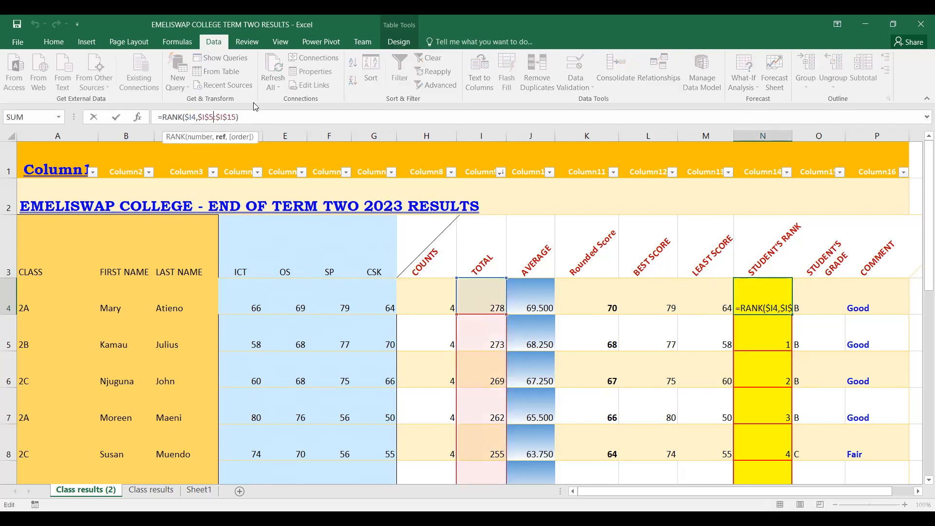
{"action": "key", "text": "BackSpace"}
{"action": "type", "text": "4"}
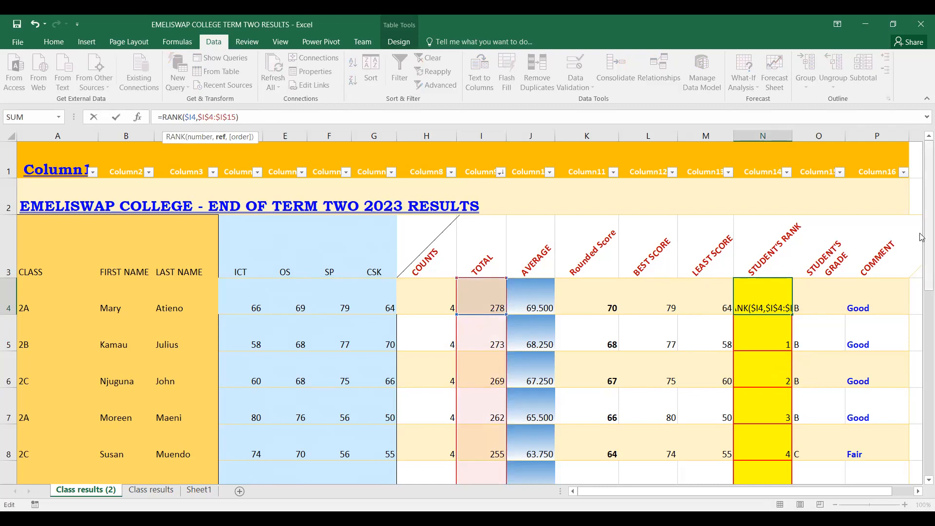
{"action": "scroll", "coordinate": [828, 224], "scroll_direction": "down", "scroll_amount": 3}
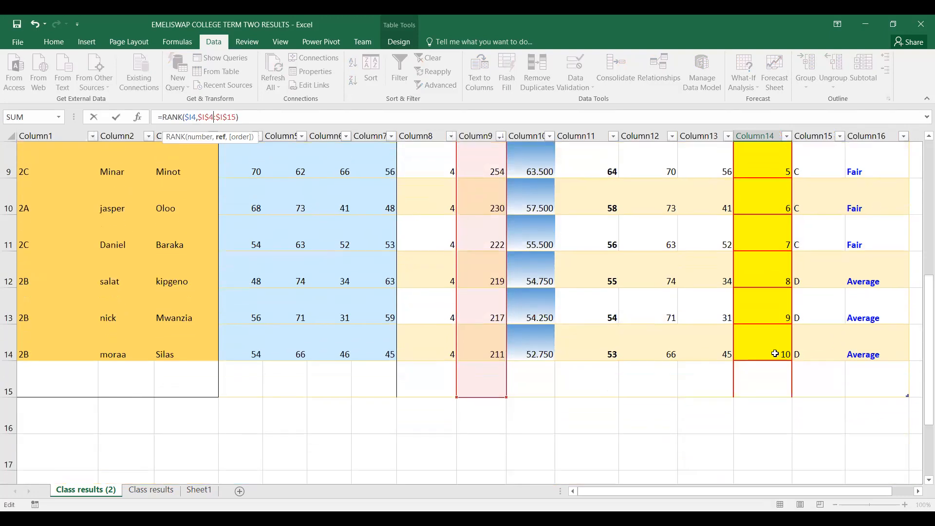
{"action": "left_click_drag", "start_coordinate": [922, 342], "coordinate": [922, 242]}
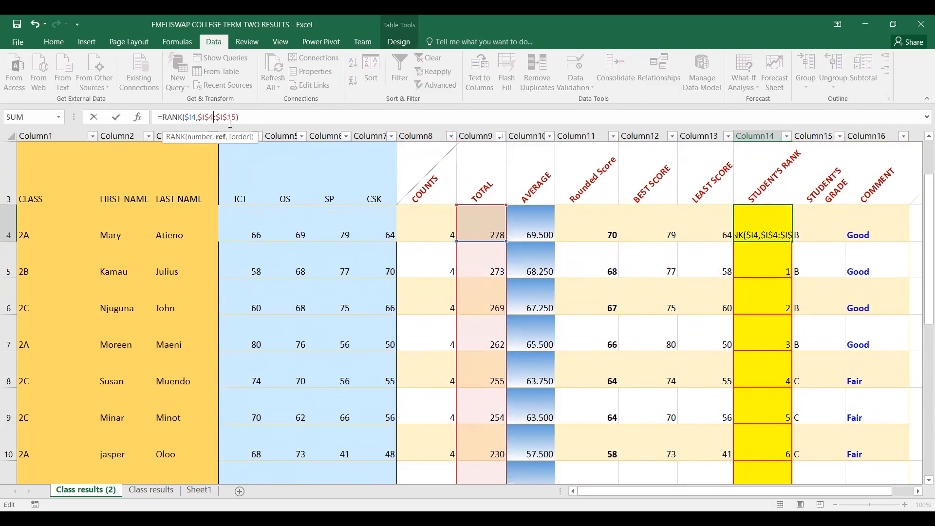
{"action": "key", "text": "BackSpace"}
{"action": "type", "text": "4"}
{"action": "left_click", "coordinate": [251, 115]}
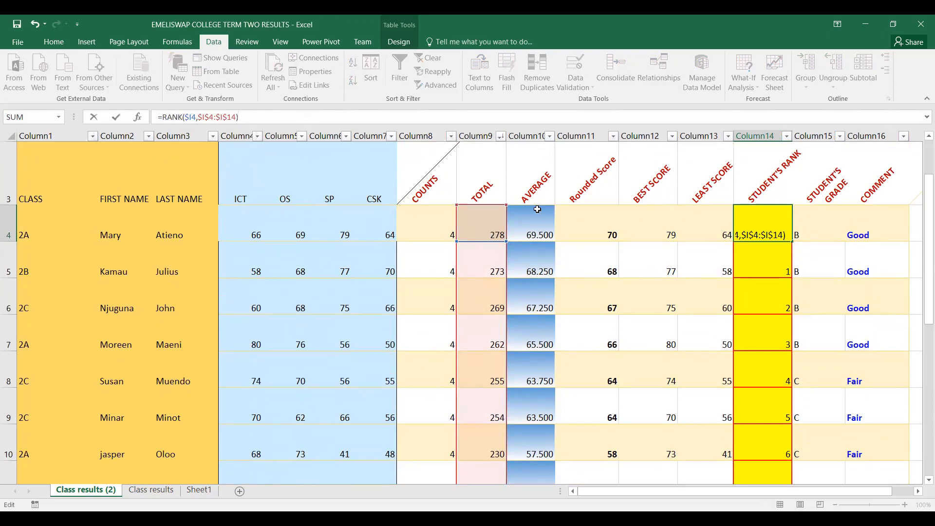
{"action": "left_click_drag", "start_coordinate": [920, 212], "coordinate": [920, 178]}
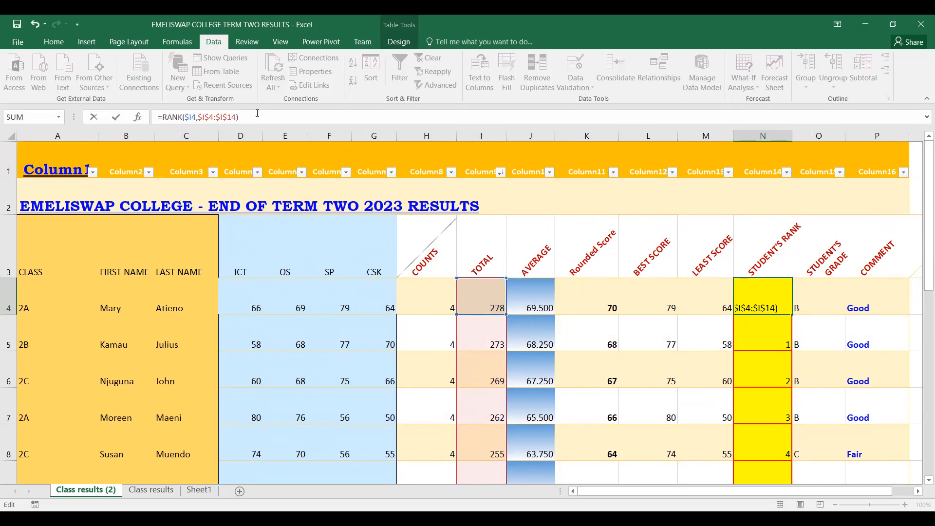
{"action": "key", "text": "Return"}
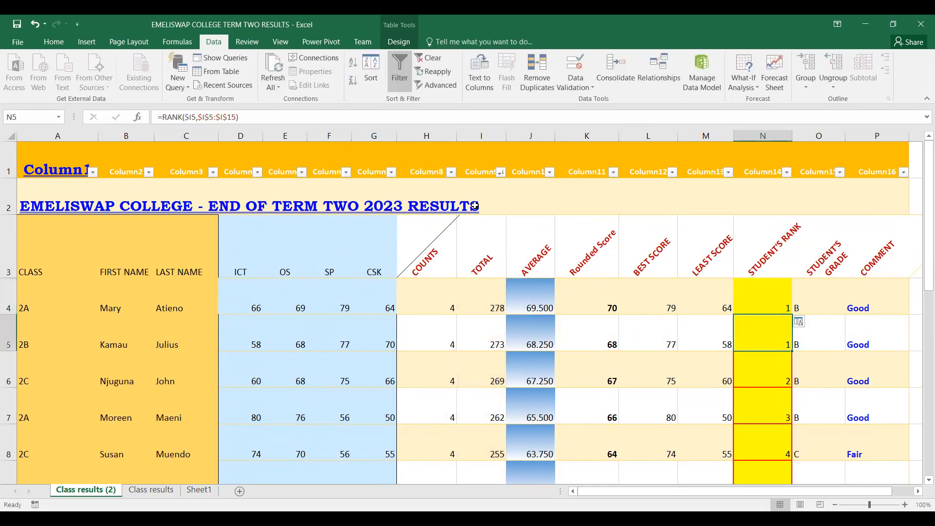
Fill the rank formula from N4 down the Student's Rank column to the last student in row 14
{"action": "left_click_drag", "start_coordinate": [925, 192], "coordinate": [923, 224]}
{"action": "left_click", "coordinate": [773, 168]}
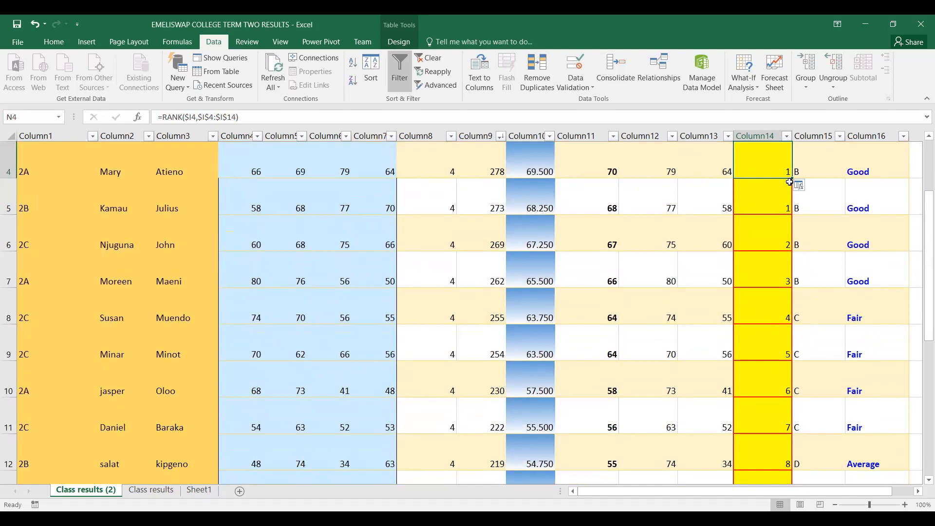
{"action": "left_click_drag", "start_coordinate": [792, 179], "coordinate": [791, 408]}
{"action": "scroll", "coordinate": [921, 359], "scroll_direction": "up", "scroll_amount": 3}
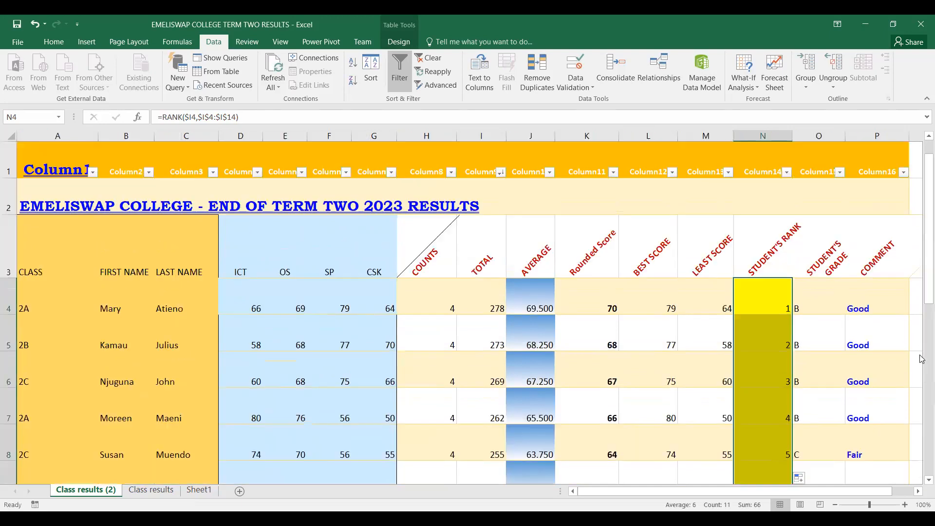
{"action": "scroll", "coordinate": [920, 359], "scroll_direction": "down", "scroll_amount": 2}
{"action": "scroll", "coordinate": [921, 348], "scroll_direction": "up", "scroll_amount": 2}
Check the updated ranks in the Student's Rank column against the students' totals, averages and comments
{"action": "left_click", "coordinate": [847, 310]}
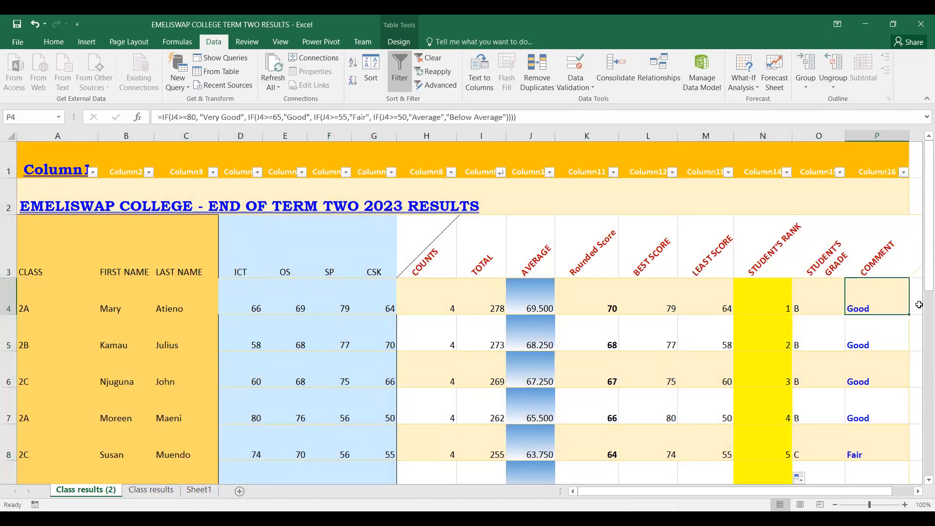
{"action": "left_click", "coordinate": [764, 296]}
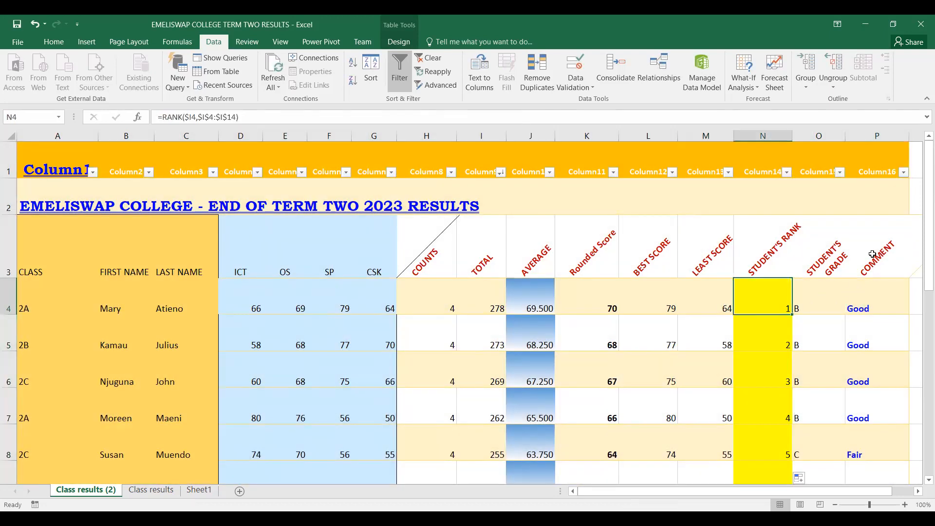
{"action": "scroll", "coordinate": [900, 229], "scroll_direction": "down", "scroll_amount": 2}
{"action": "scroll", "coordinate": [583, 245], "scroll_direction": "up", "scroll_amount": 1}
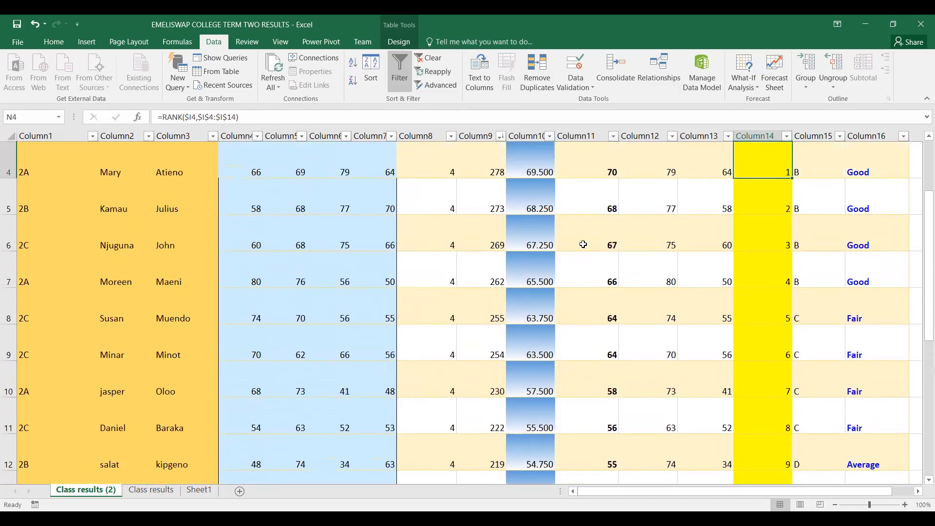
{"action": "scroll", "coordinate": [563, 224], "scroll_direction": "up", "scroll_amount": 1}
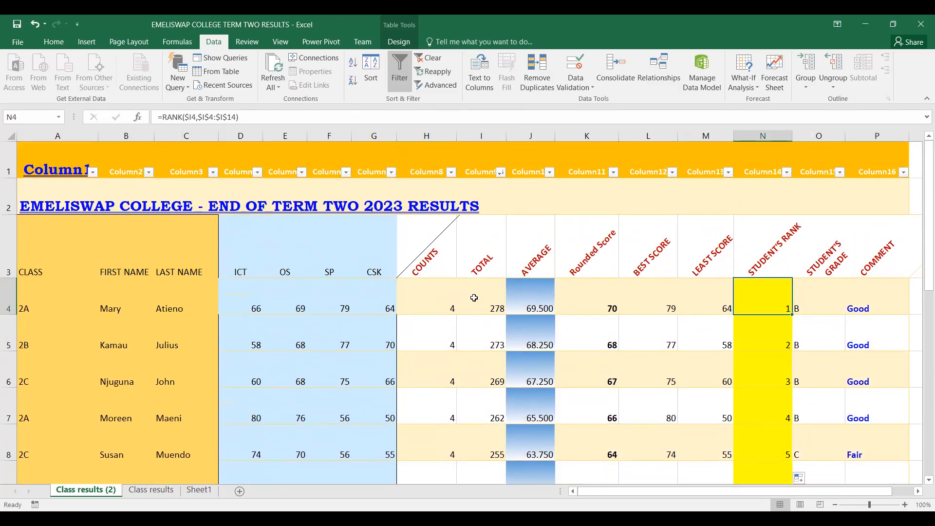
{"action": "left_click", "coordinate": [473, 298]}
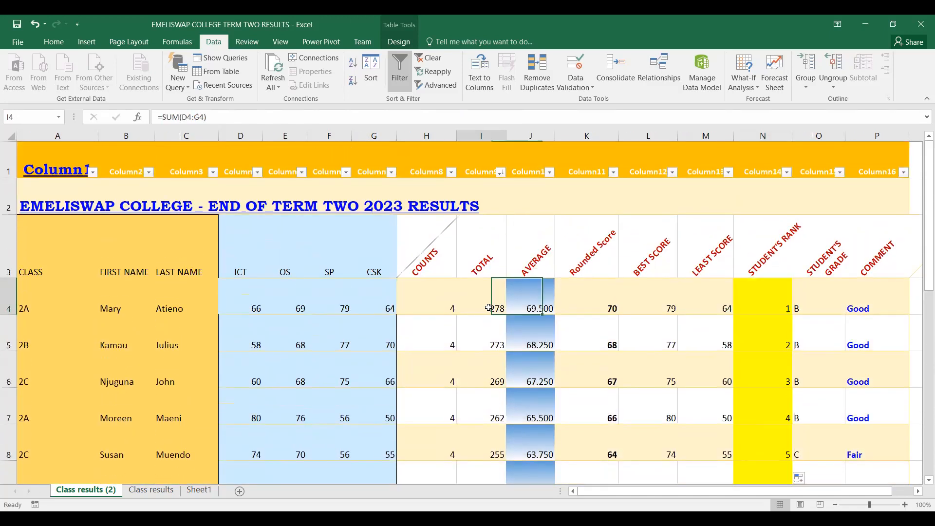
{"action": "left_click", "coordinate": [533, 302]}
{"action": "scroll", "coordinate": [612, 304], "scroll_direction": "down", "scroll_amount": 3}
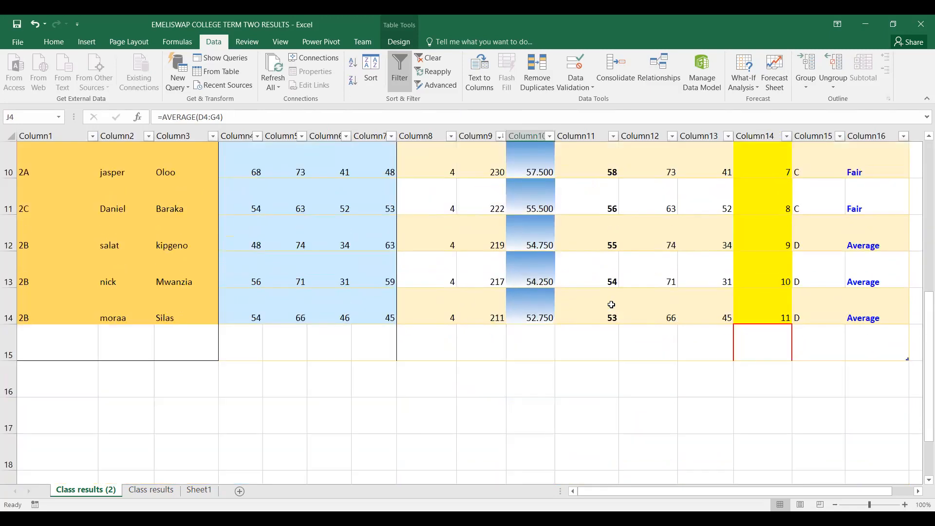
{"action": "scroll", "coordinate": [611, 305], "scroll_direction": "up", "scroll_amount": 3}
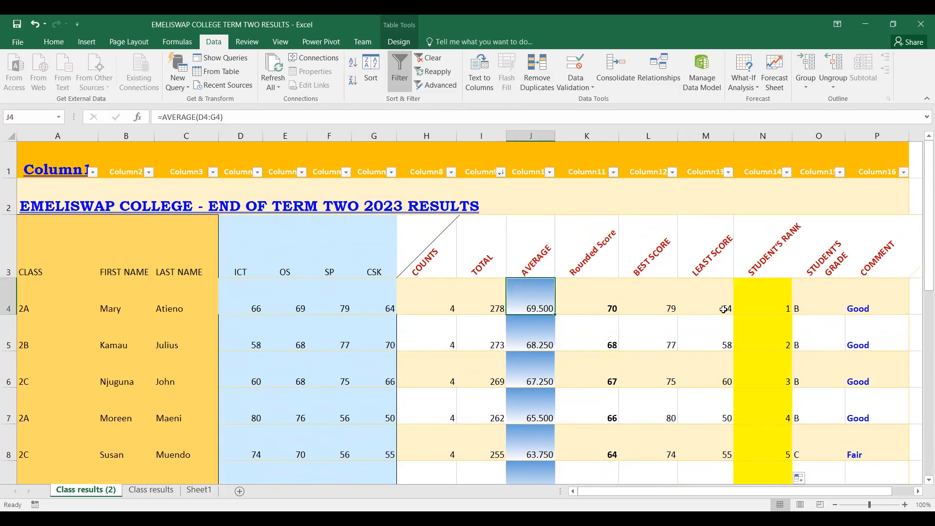
{"action": "left_click", "coordinate": [774, 307]}
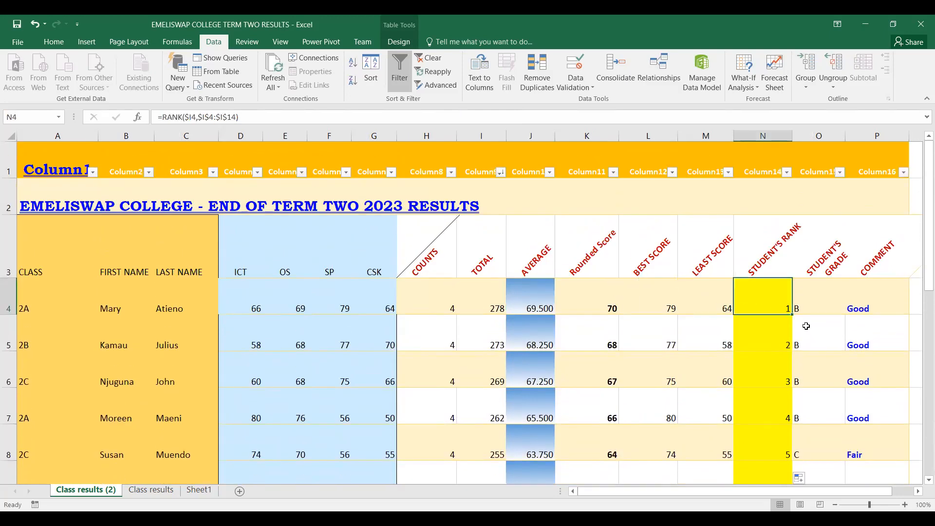
{"action": "left_click", "coordinate": [487, 345]}
{"action": "left_click", "coordinate": [781, 342]}
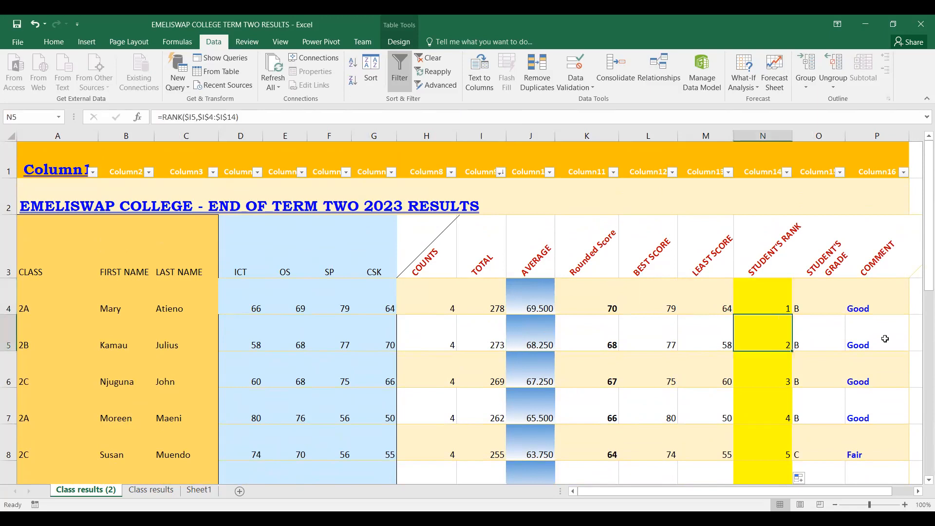
Make the ranks in N4:N14 bold and center them horizontally
{"action": "scroll", "coordinate": [881, 335], "scroll_direction": "down", "scroll_amount": 1}
{"action": "scroll", "coordinate": [881, 336], "scroll_direction": "down", "scroll_amount": 2}
{"action": "scroll", "coordinate": [877, 292], "scroll_direction": "up", "scroll_amount": 3}
{"action": "left_click_drag", "start_coordinate": [766, 316], "coordinate": [761, 428]}
{"action": "left_click", "coordinate": [53, 42]}
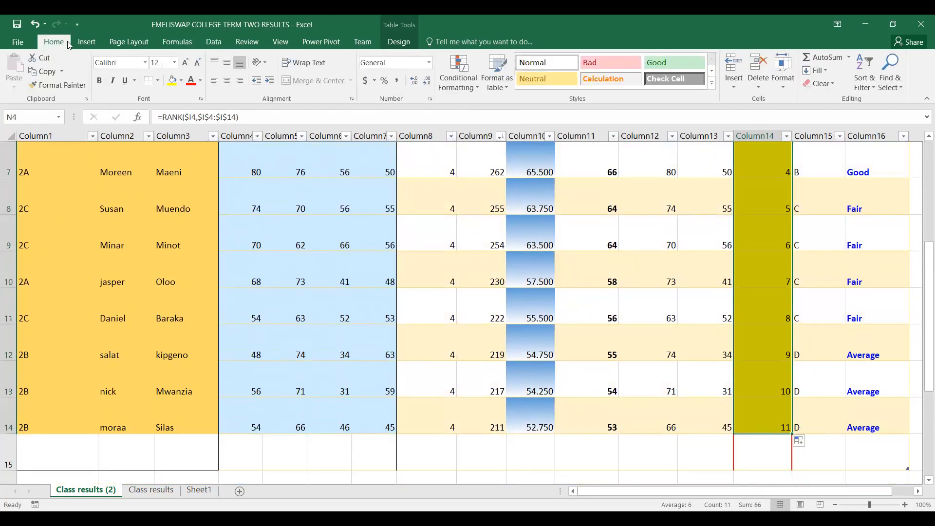
{"action": "left_click", "coordinate": [100, 81]}
{"action": "left_click", "coordinate": [227, 81]}
{"action": "left_click", "coordinate": [824, 317]}
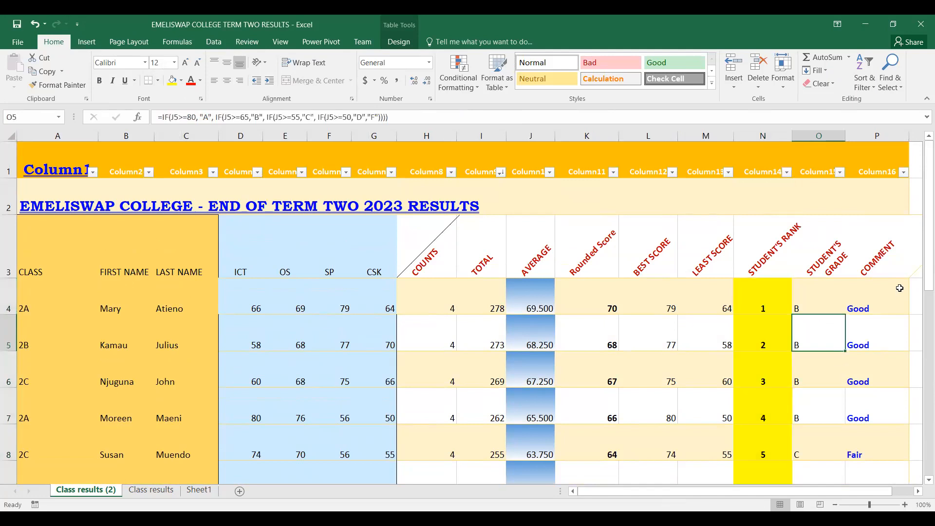
Review the sorted results table from the headings to the last student
{"action": "scroll", "coordinate": [900, 288], "scroll_direction": "down", "scroll_amount": 4}
{"action": "scroll", "coordinate": [902, 283], "scroll_direction": "up", "scroll_amount": 3}
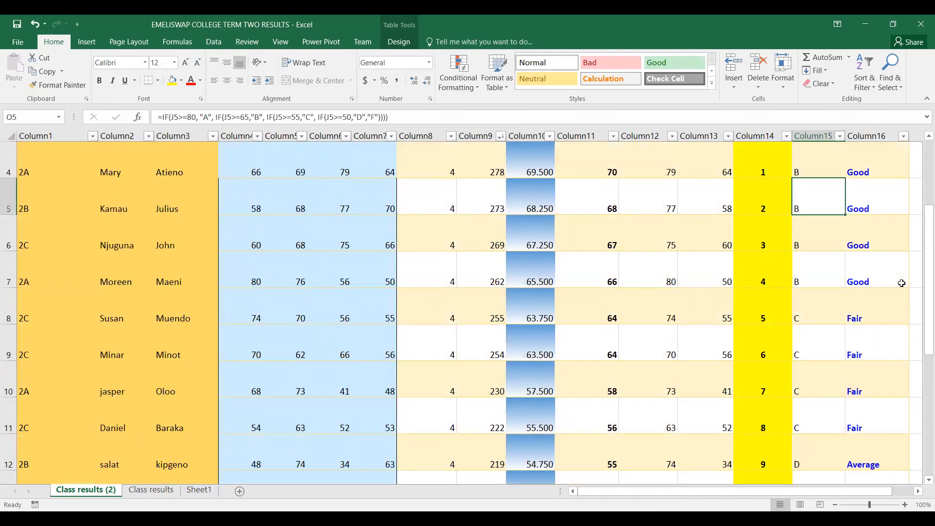
{"action": "scroll", "coordinate": [901, 283], "scroll_direction": "up", "scroll_amount": 1}
{"action": "scroll", "coordinate": [902, 267], "scroll_direction": "down", "scroll_amount": 2}
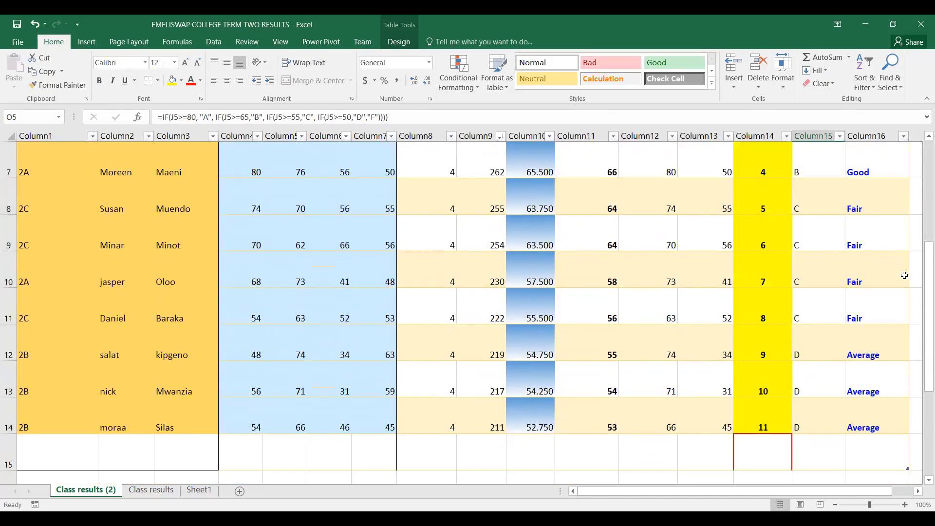
{"action": "scroll", "coordinate": [903, 271], "scroll_direction": "up", "scroll_amount": 2}
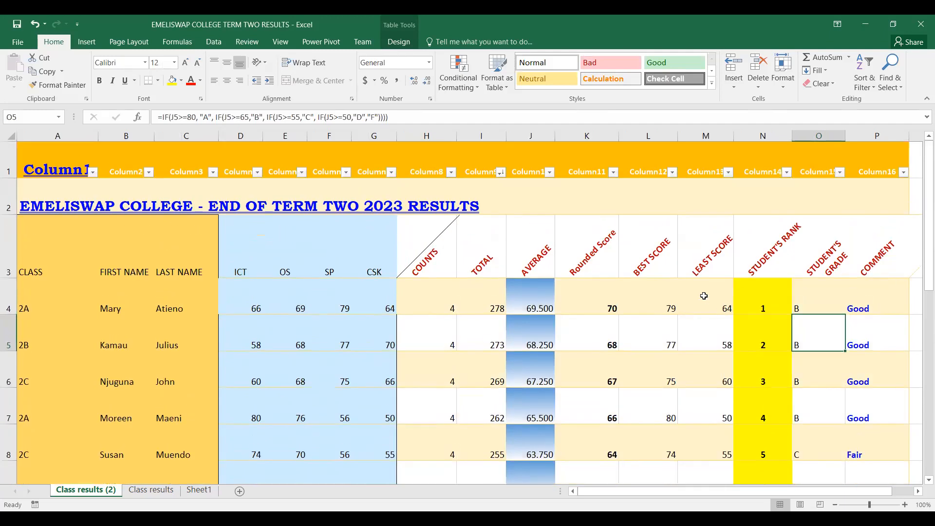
{"action": "scroll", "coordinate": [652, 290], "scroll_direction": "down", "scroll_amount": 2}
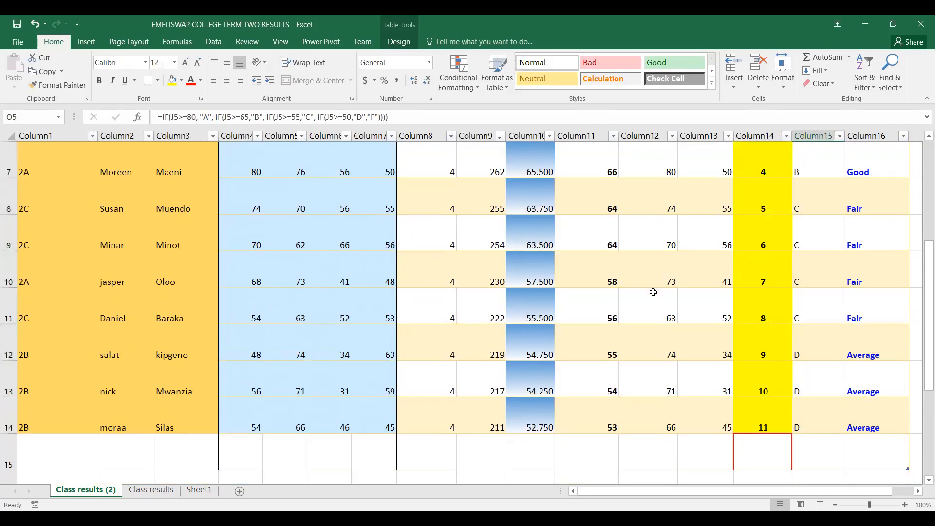
{"action": "scroll", "coordinate": [653, 236], "scroll_direction": "up", "scroll_amount": 2}
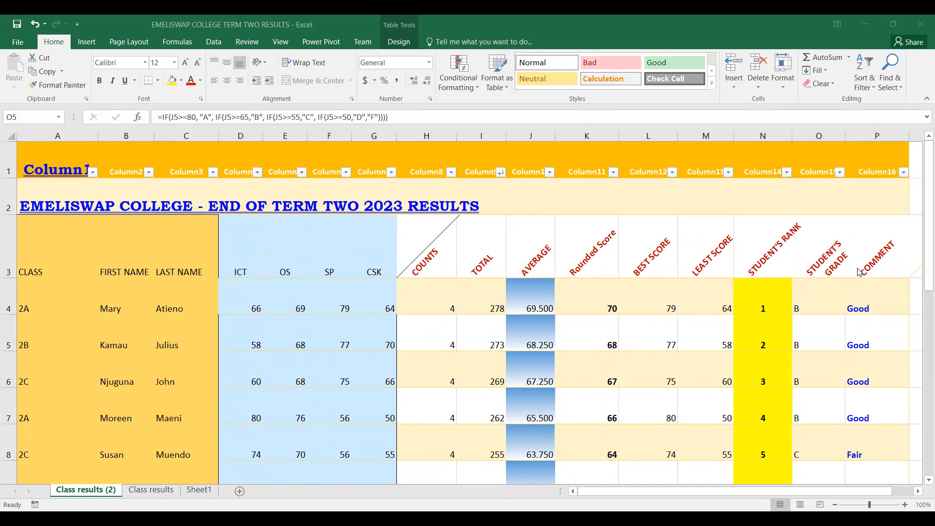
Compare the ranks, grades and comments of the students from row 4 down to row 14
{"action": "left_click", "coordinate": [922, 163]}
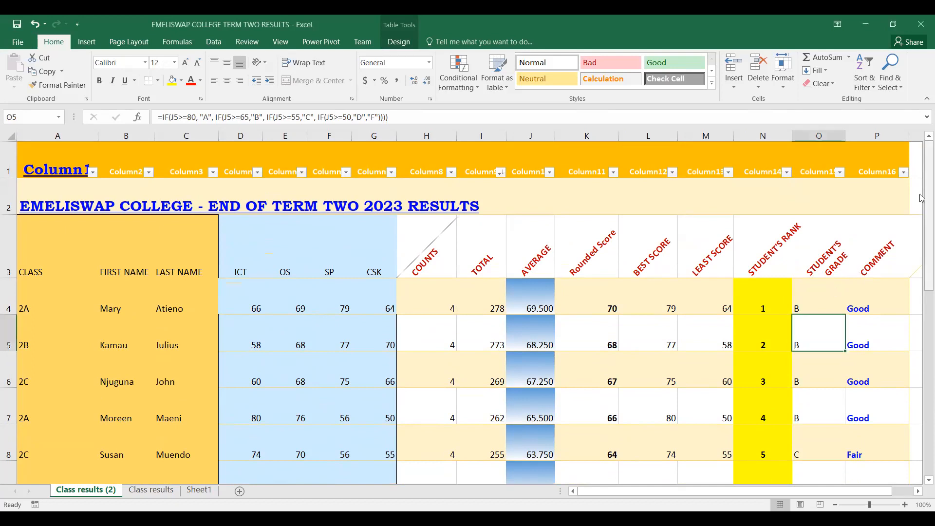
{"action": "scroll", "coordinate": [723, 318], "scroll_direction": "down", "scroll_amount": 1}
{"action": "scroll", "coordinate": [723, 318], "scroll_direction": "down", "scroll_amount": 2}
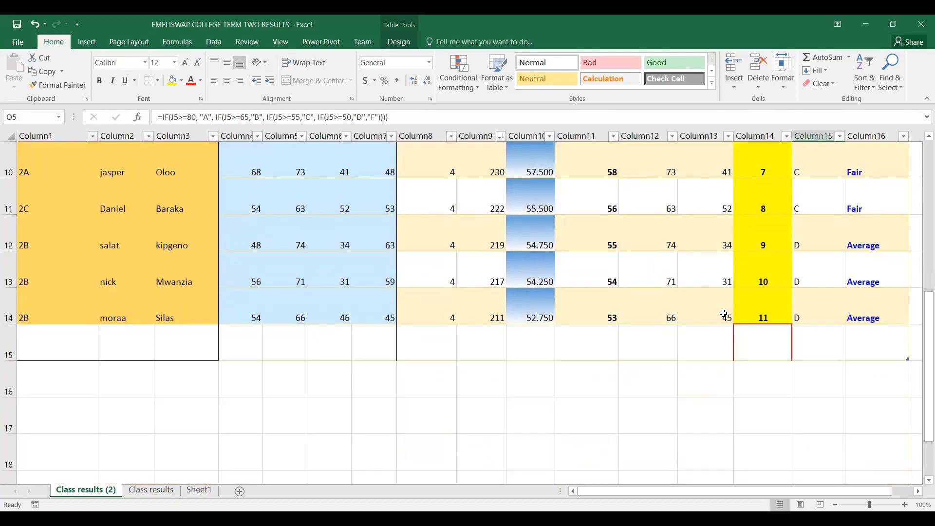
{"action": "scroll", "coordinate": [720, 313], "scroll_direction": "up", "scroll_amount": 3}
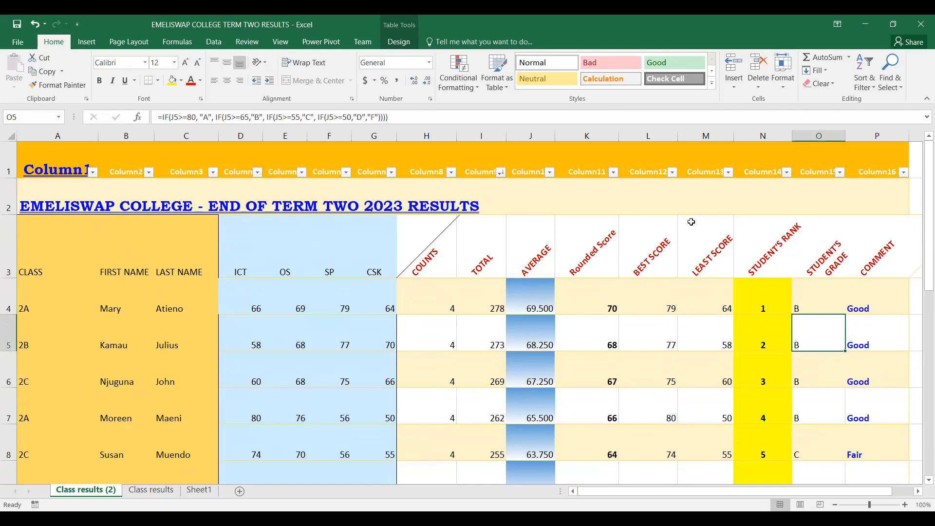
{"action": "scroll", "coordinate": [691, 222], "scroll_direction": "down", "scroll_amount": 3}
{"action": "scroll", "coordinate": [691, 221], "scroll_direction": "up", "scroll_amount": 2}
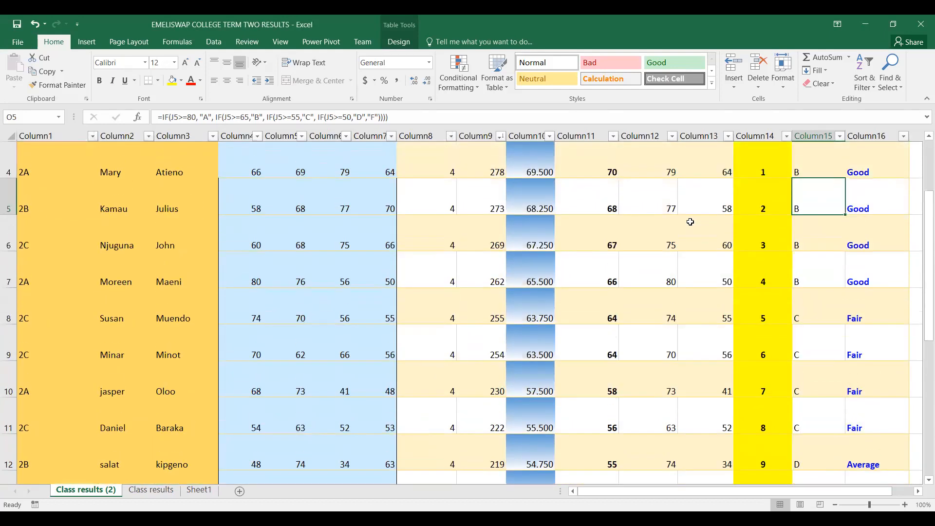
{"action": "scroll", "coordinate": [690, 222], "scroll_direction": "up", "scroll_amount": 1}
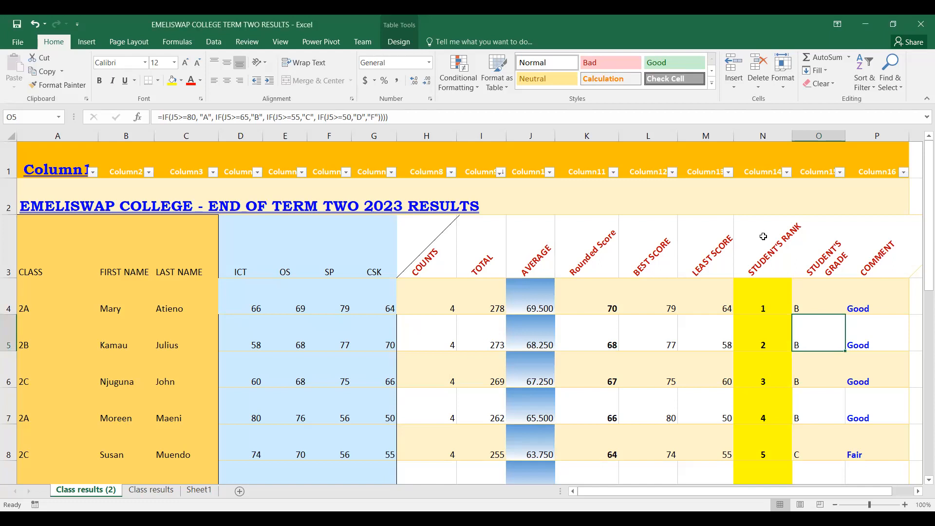
{"action": "scroll", "coordinate": [763, 236], "scroll_direction": "down", "scroll_amount": 1}
{"action": "scroll", "coordinate": [763, 236], "scroll_direction": "up", "scroll_amount": 1}
{"action": "scroll", "coordinate": [762, 237], "scroll_direction": "down", "scroll_amount": 1}
{"action": "scroll", "coordinate": [762, 237], "scroll_direction": "up", "scroll_amount": 1}
Examine the Best Score and Least Score columns down to the last student, and the best score formula in L4
{"action": "left_click", "coordinate": [658, 260]}
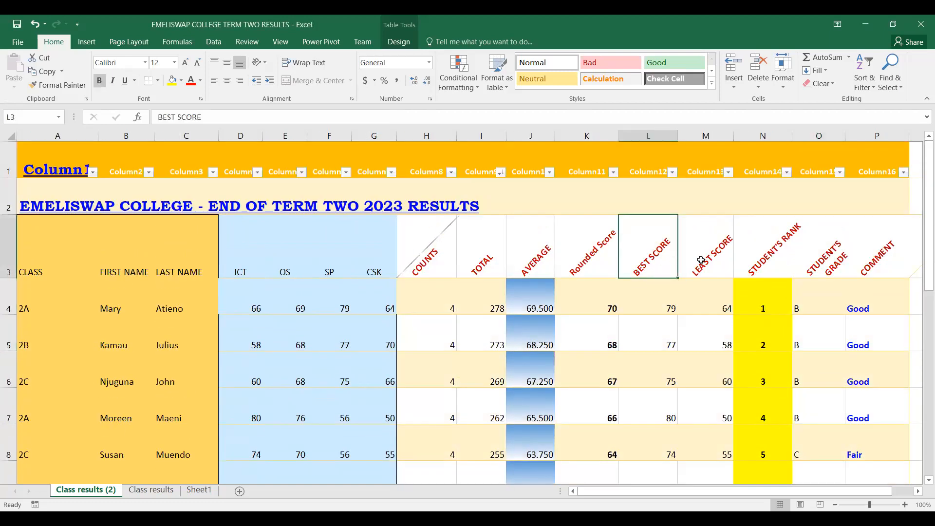
{"action": "scroll", "coordinate": [727, 292], "scroll_direction": "down", "scroll_amount": 1}
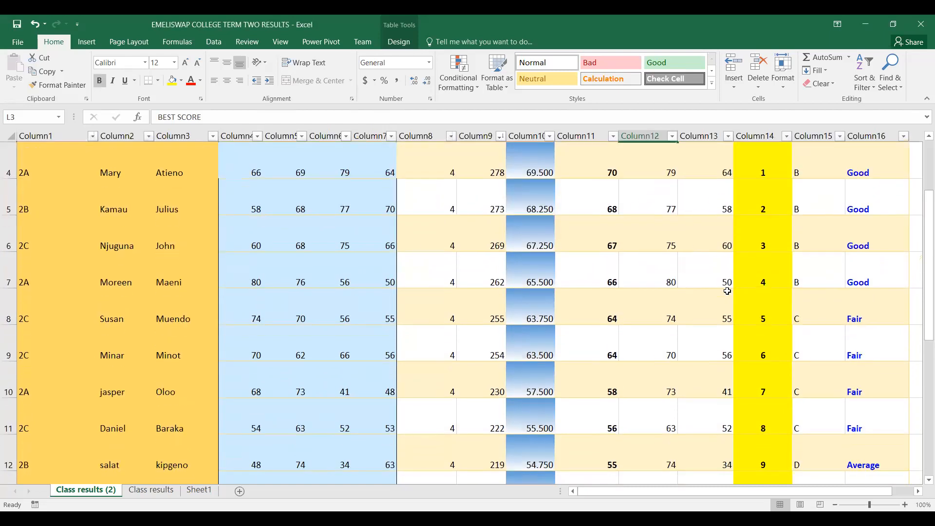
{"action": "scroll", "coordinate": [727, 292], "scroll_direction": "up", "scroll_amount": 1}
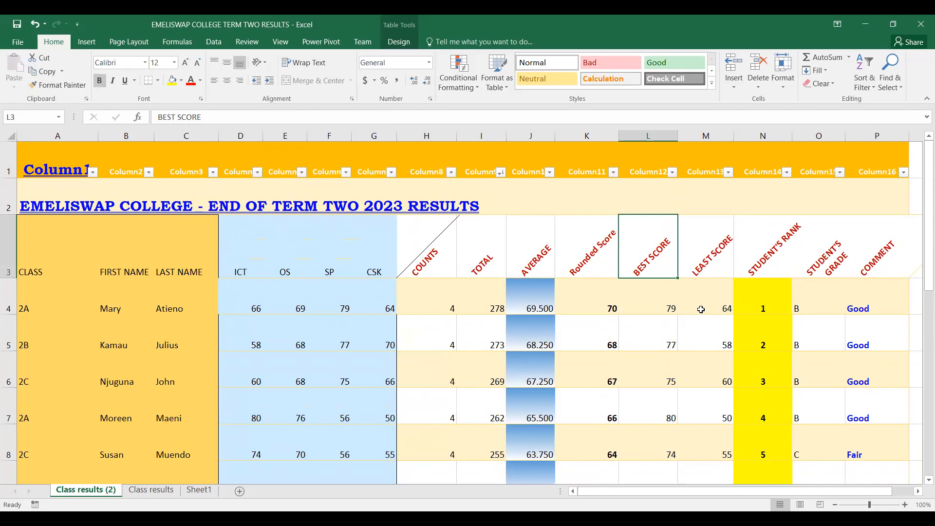
{"action": "scroll", "coordinate": [691, 293], "scroll_direction": "down", "scroll_amount": 1}
{"action": "scroll", "coordinate": [691, 292], "scroll_direction": "up", "scroll_amount": 1}
{"action": "scroll", "coordinate": [693, 317], "scroll_direction": "down", "scroll_amount": 3}
{"action": "scroll", "coordinate": [697, 316], "scroll_direction": "up", "scroll_amount": 1}
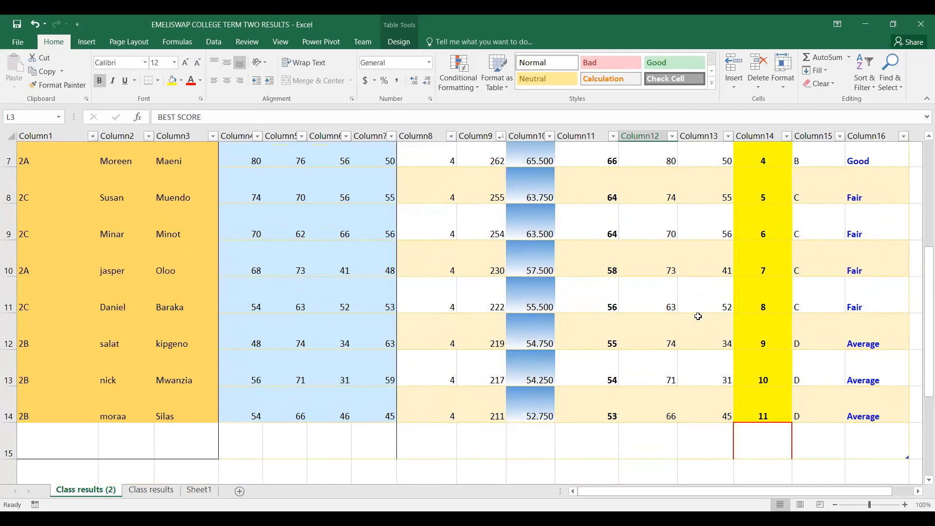
{"action": "scroll", "coordinate": [698, 315], "scroll_direction": "up", "scroll_amount": 1}
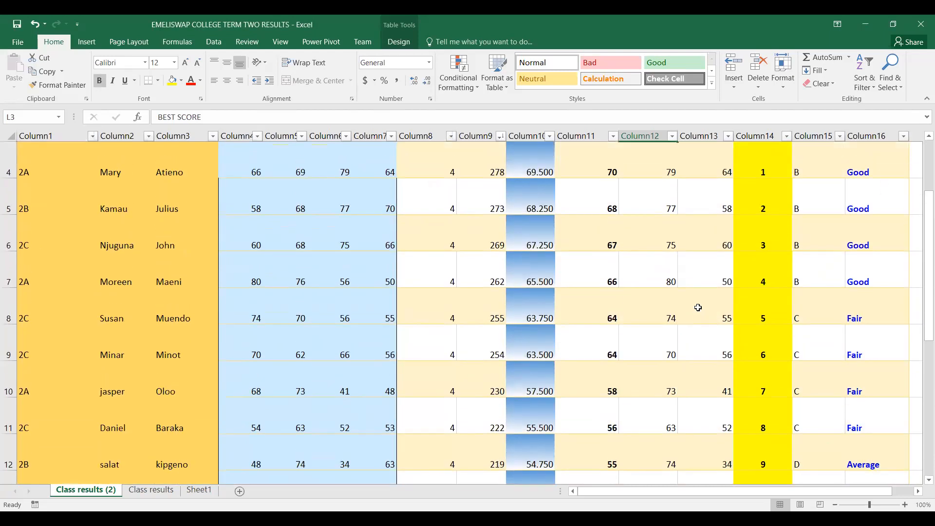
{"action": "scroll", "coordinate": [698, 307], "scroll_direction": "up", "scroll_amount": 1}
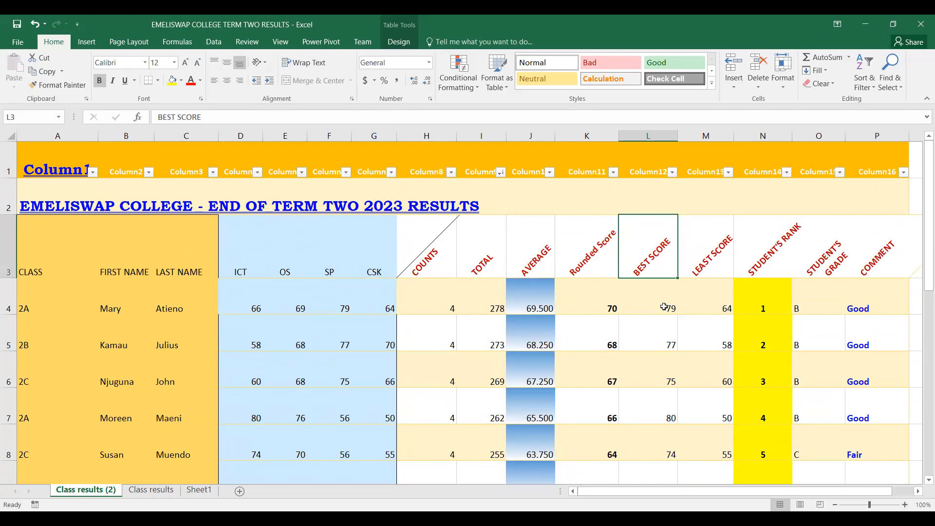
{"action": "scroll", "coordinate": [664, 307], "scroll_direction": "down", "scroll_amount": 1}
{"action": "scroll", "coordinate": [662, 304], "scroll_direction": "up", "scroll_amount": 1}
{"action": "left_click", "coordinate": [654, 307]}
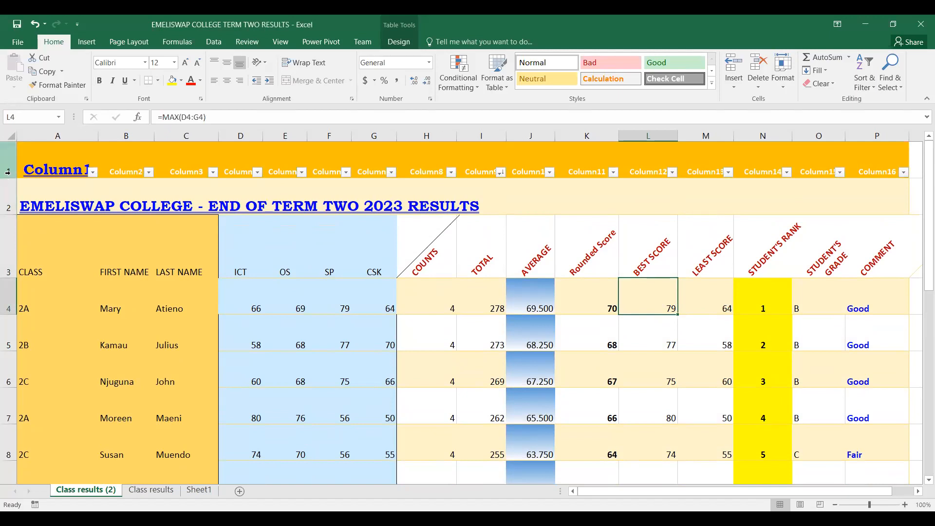
Hide the title and heading rows 1 to 3, undoing and reapplying the hiding once
{"action": "left_click_drag", "start_coordinate": [4, 172], "coordinate": [7, 225]}
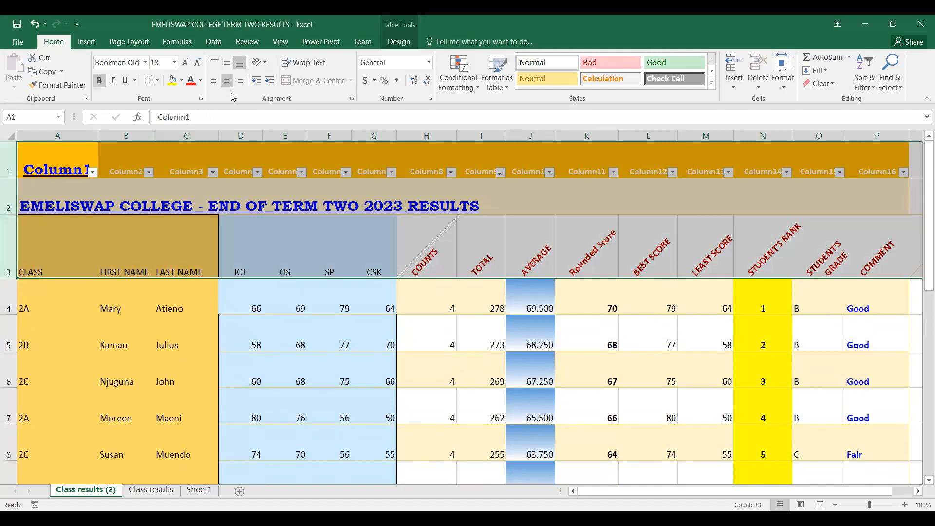
{"action": "right_click", "coordinate": [10, 246]}
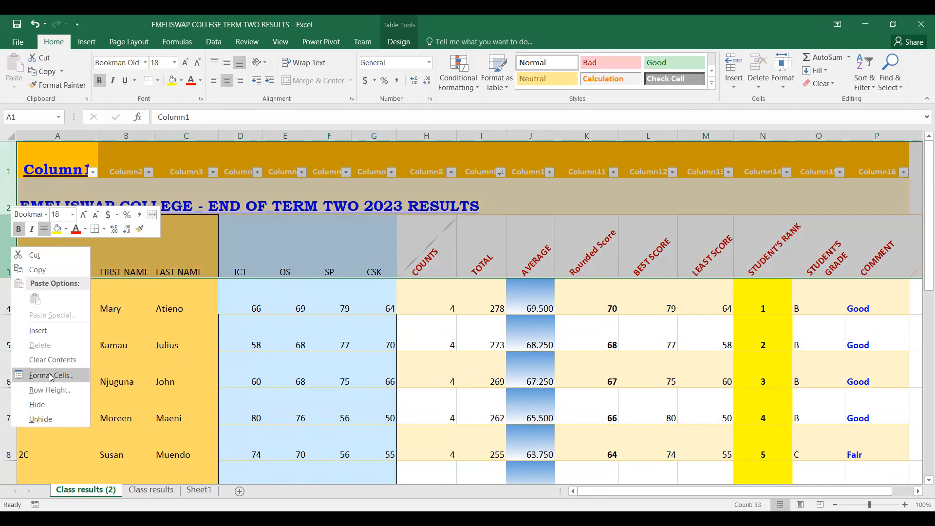
{"action": "left_click", "coordinate": [45, 408]}
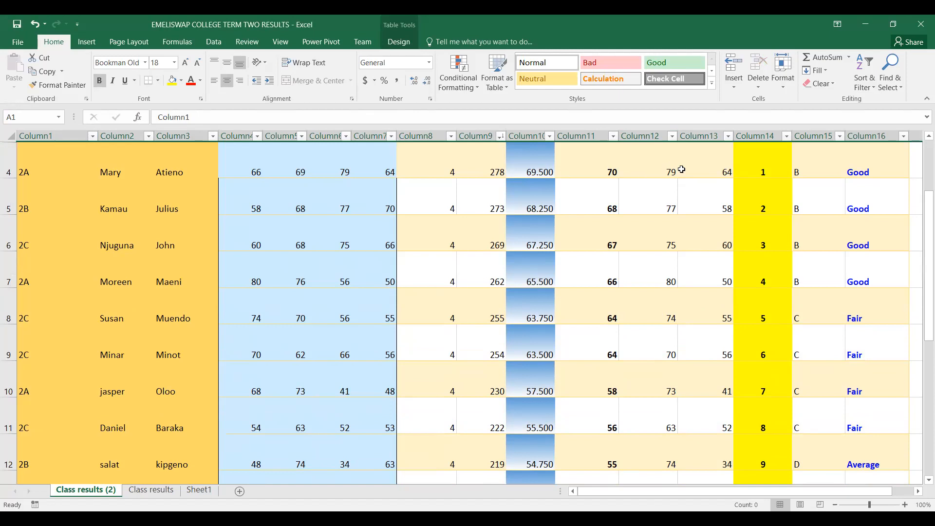
{"action": "left_click", "coordinate": [36, 26]}
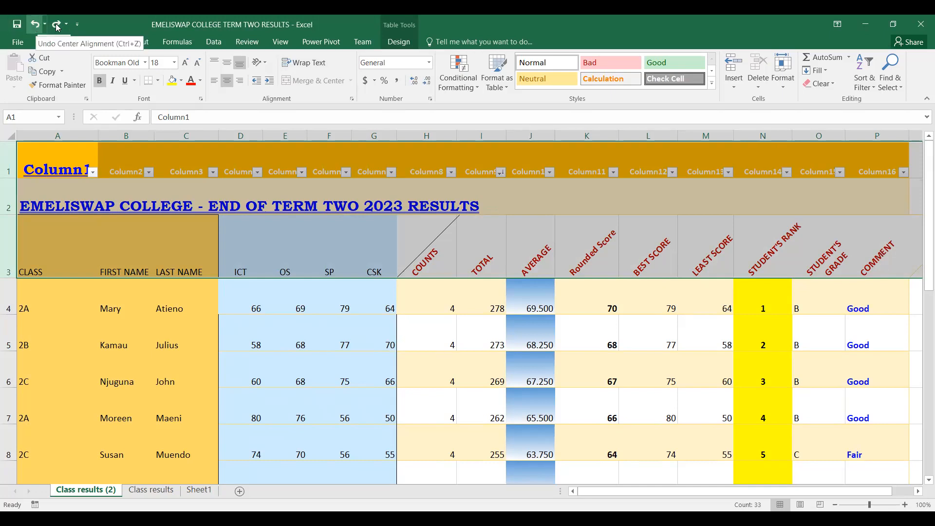
{"action": "left_click", "coordinate": [37, 28]}
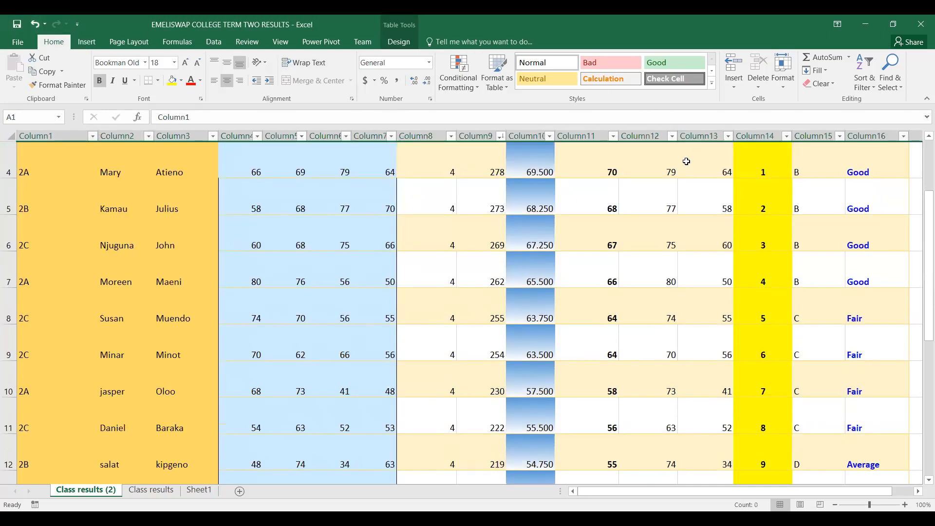
Sort the student records by the best scores in L4:L14, using Column12, Values and Largest to Smallest
{"action": "left_click_drag", "start_coordinate": [664, 167], "coordinate": [688, 397]}
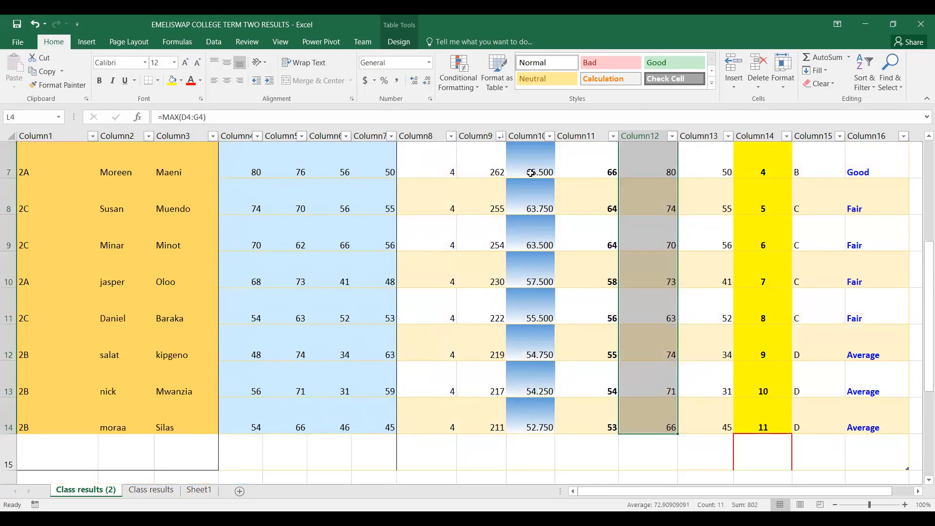
{"action": "left_click", "coordinate": [214, 42]}
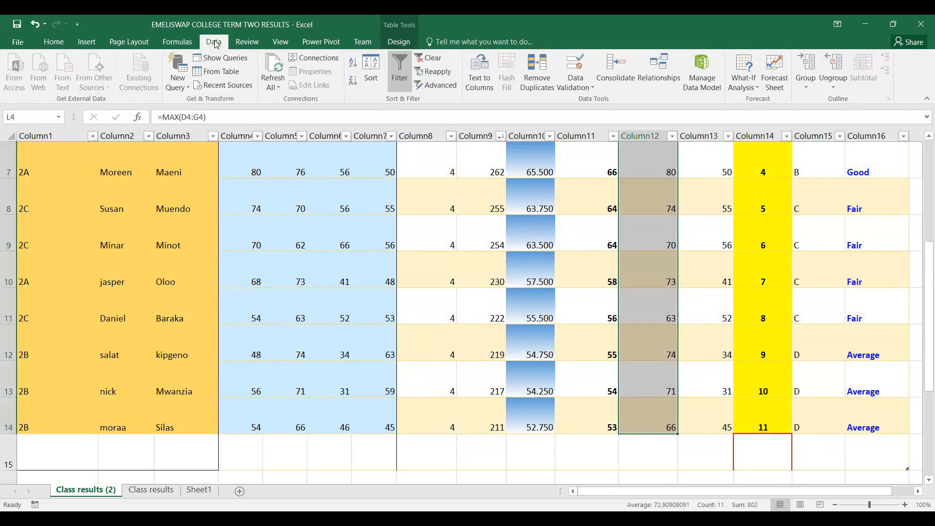
{"action": "left_click", "coordinate": [373, 74]}
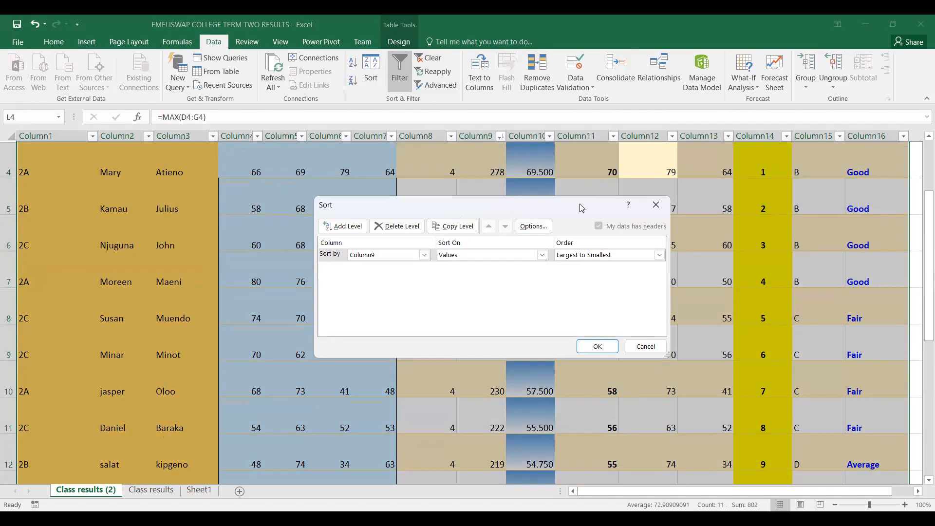
{"action": "left_click_drag", "start_coordinate": [581, 208], "coordinate": [441, 179]}
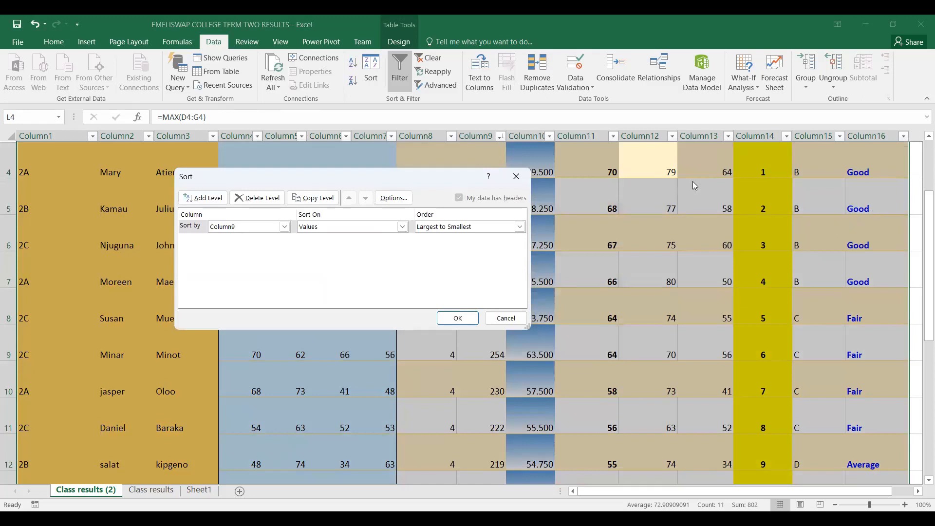
{"action": "left_click", "coordinate": [285, 227]}
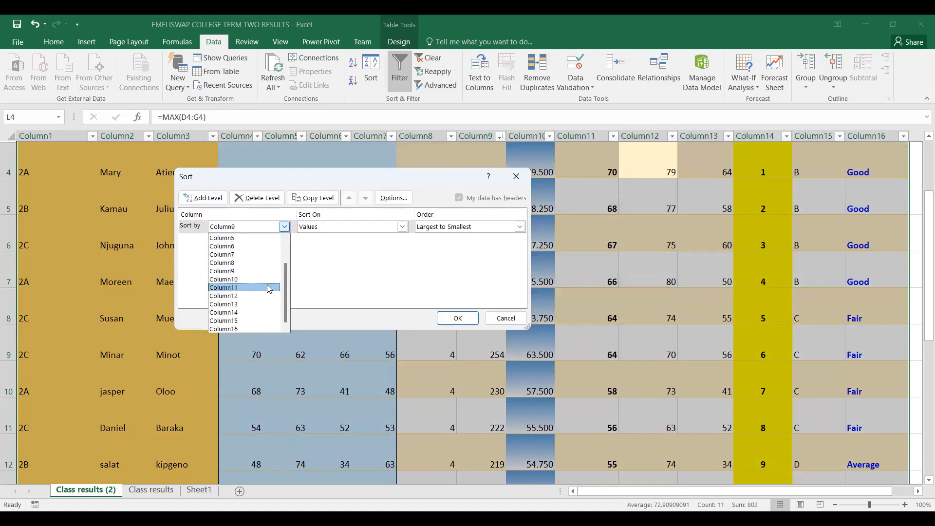
{"action": "left_click", "coordinate": [238, 299]}
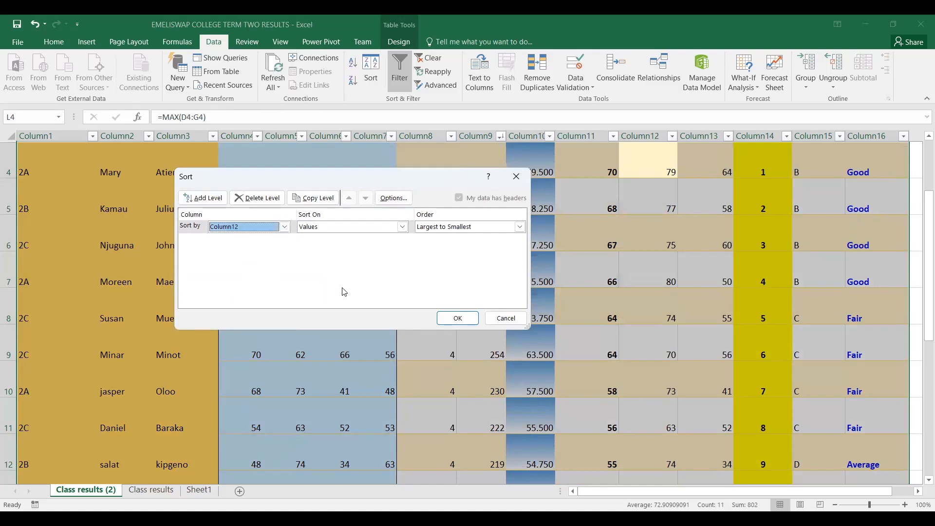
{"action": "left_click", "coordinate": [403, 227]}
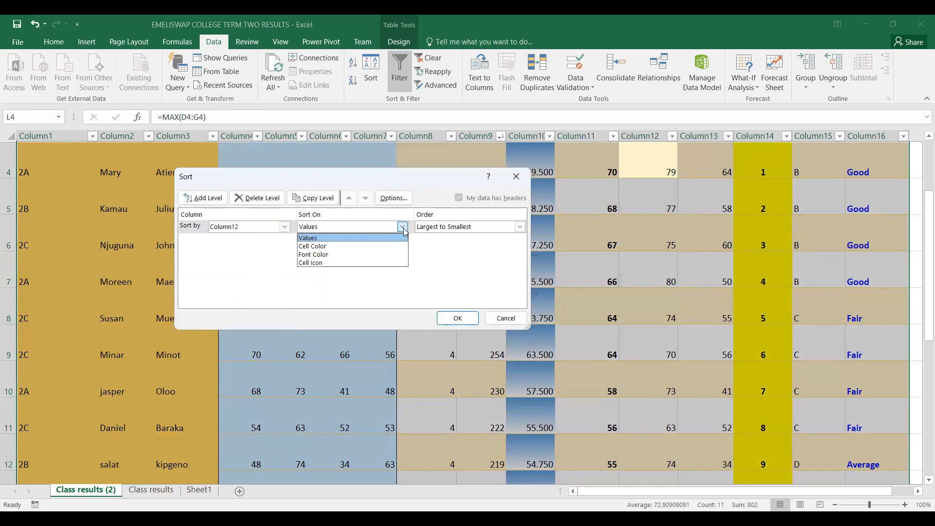
{"action": "left_click", "coordinate": [320, 238]}
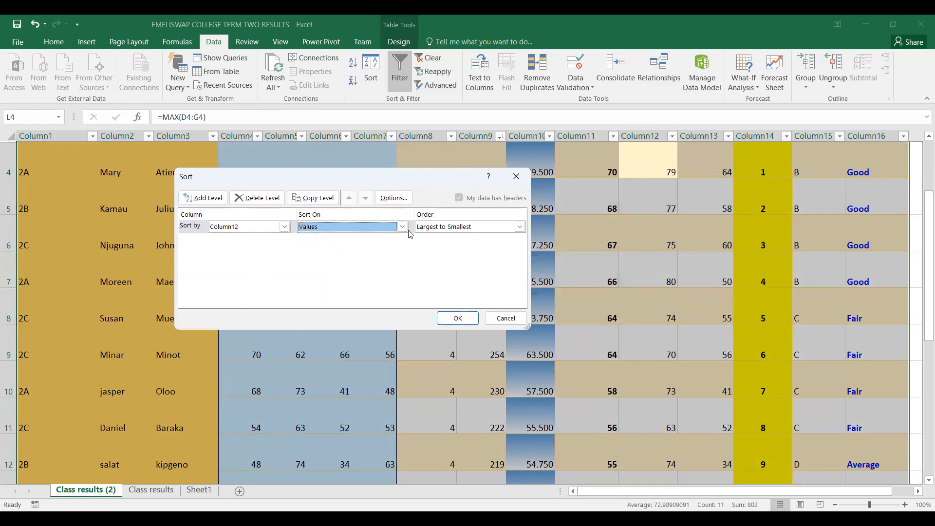
{"action": "left_click", "coordinate": [520, 227]}
{"action": "left_click", "coordinate": [445, 247]}
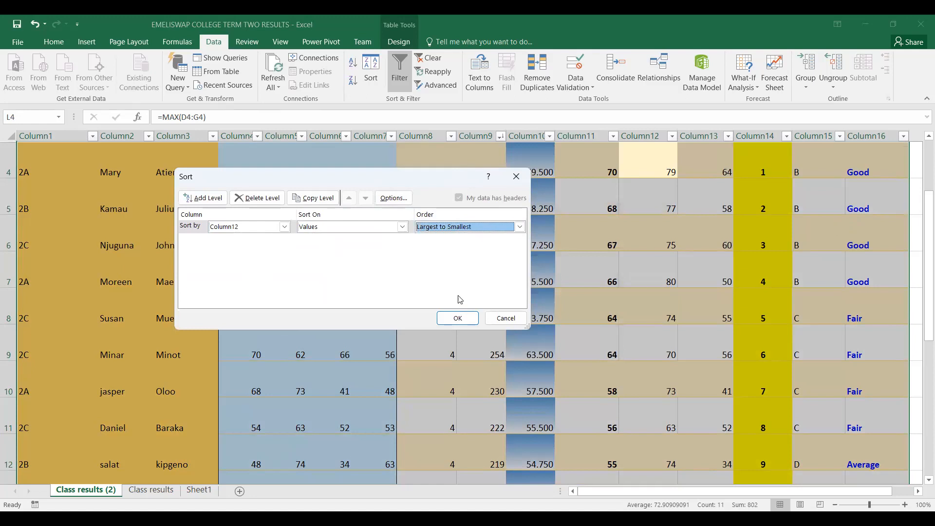
{"action": "left_click", "coordinate": [456, 319]}
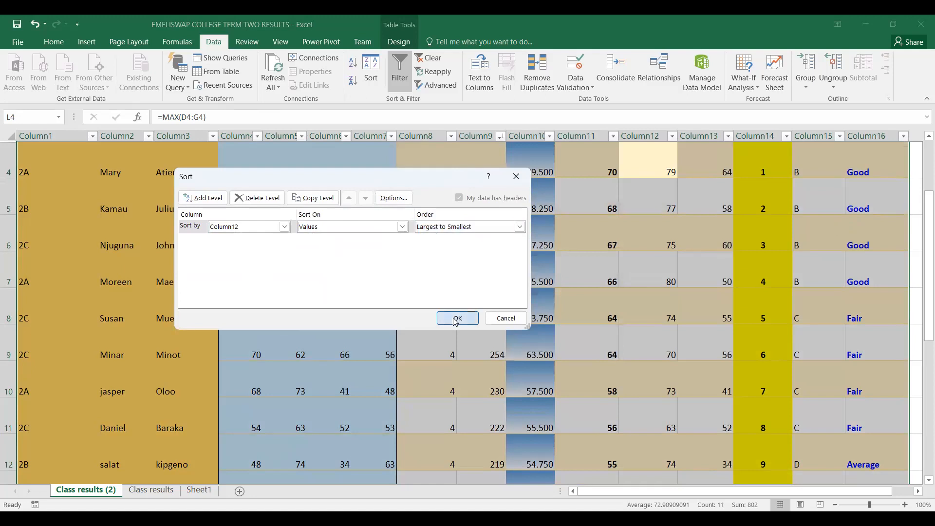
{"action": "left_click", "coordinate": [453, 318]}
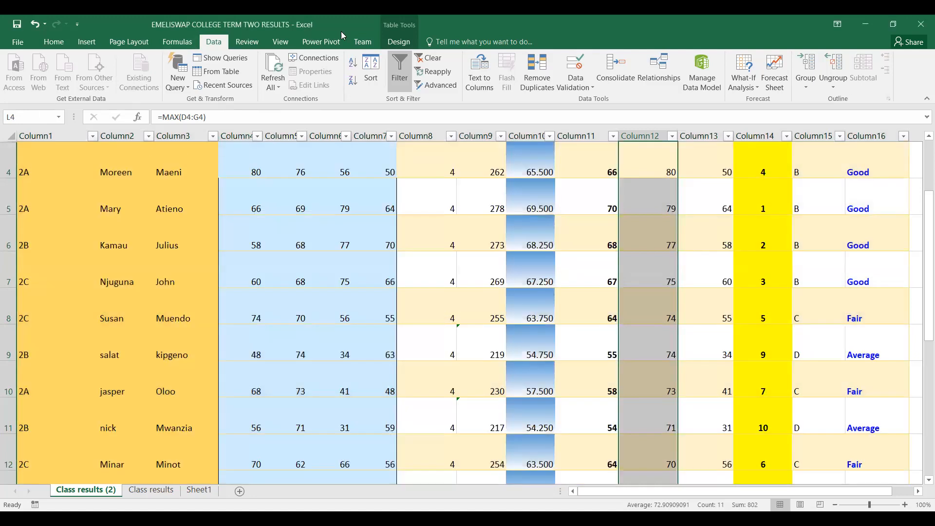
Try to unhide the rows above row 4
{"action": "right_click", "coordinate": [8, 148]}
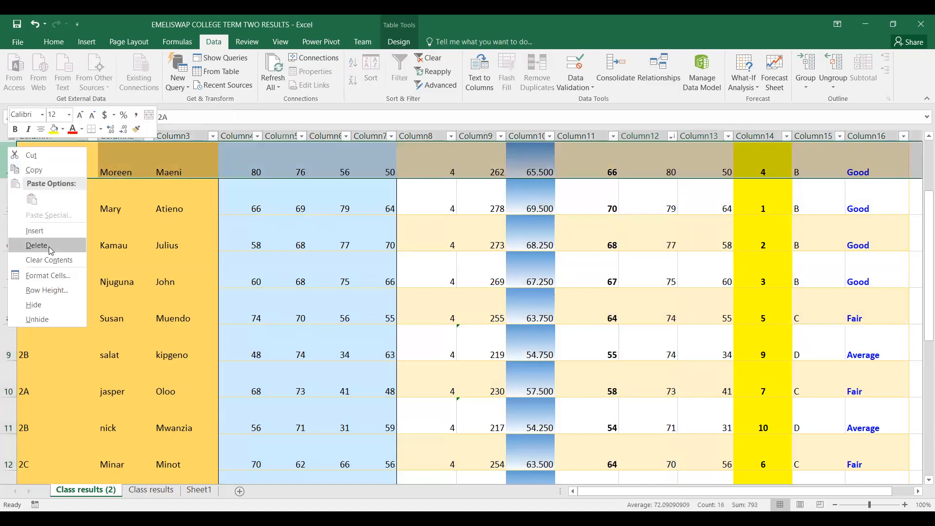
{"action": "left_click", "coordinate": [43, 320]}
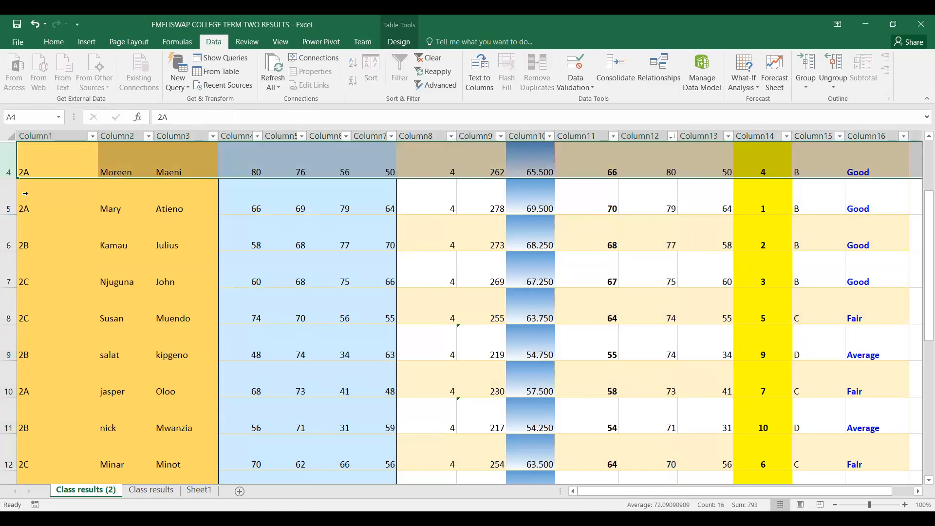
{"action": "right_click", "coordinate": [8, 154]}
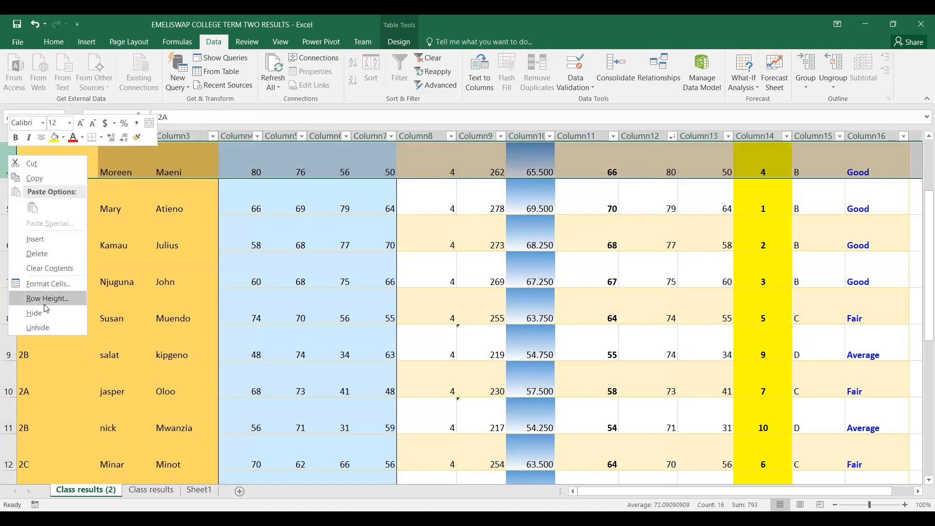
{"action": "left_click", "coordinate": [111, 222]}
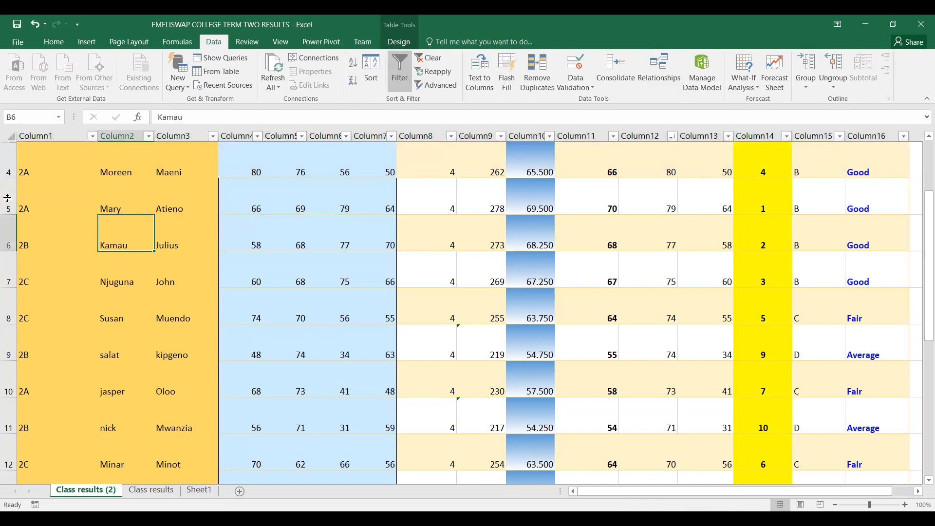
Bring hidden rows 1 to 3 back into view above the student records by restoring their heights
{"action": "scroll", "coordinate": [9, 156], "scroll_direction": "up", "scroll_amount": 1}
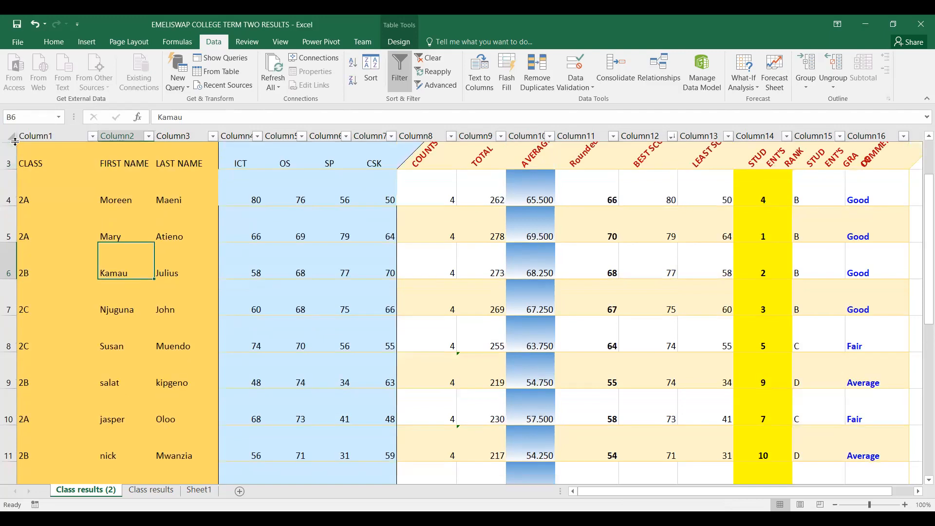
{"action": "scroll", "coordinate": [12, 142], "scroll_direction": "up", "scroll_amount": 1}
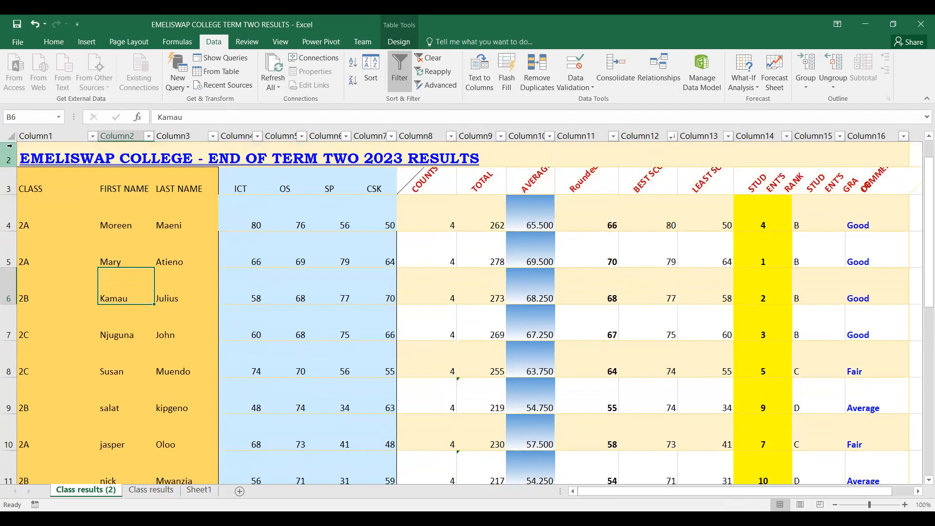
{"action": "left_click_drag", "start_coordinate": [12, 143], "coordinate": [9, 176]}
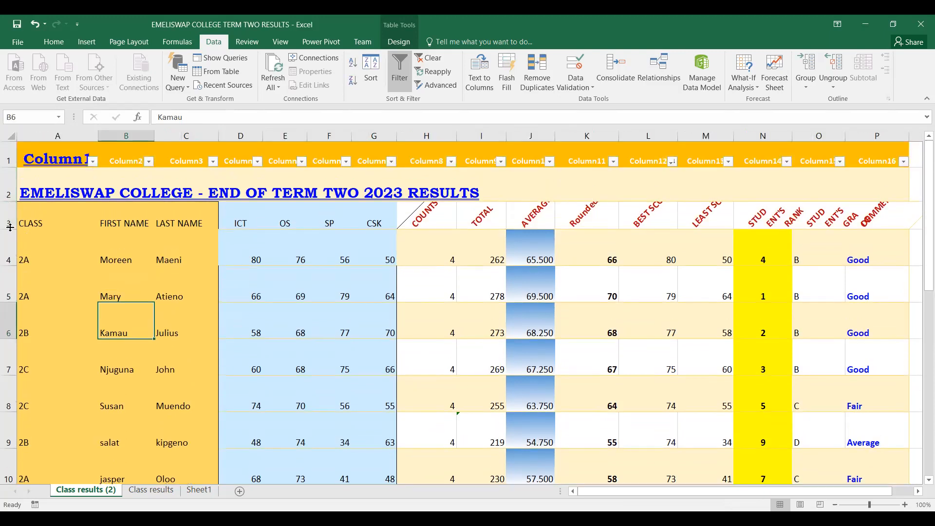
Increase the height of heading row 3 so that the slanted column headings are fully readable
{"action": "left_click_drag", "start_coordinate": [10, 227], "coordinate": [7, 263]}
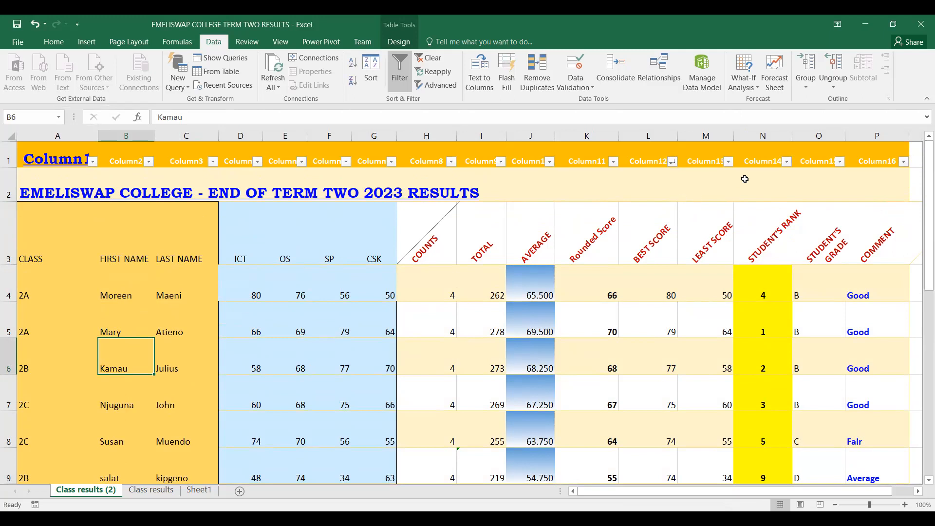
Select the best scores in L4:L14 and review their descending order against the student rank column
{"action": "scroll", "coordinate": [735, 179], "scroll_direction": "down", "scroll_amount": 2}
{"action": "scroll", "coordinate": [740, 178], "scroll_direction": "up", "scroll_amount": 1}
{"action": "scroll", "coordinate": [742, 200], "scroll_direction": "up", "scroll_amount": 1}
{"action": "left_click_drag", "start_coordinate": [653, 290], "coordinate": [663, 485]}
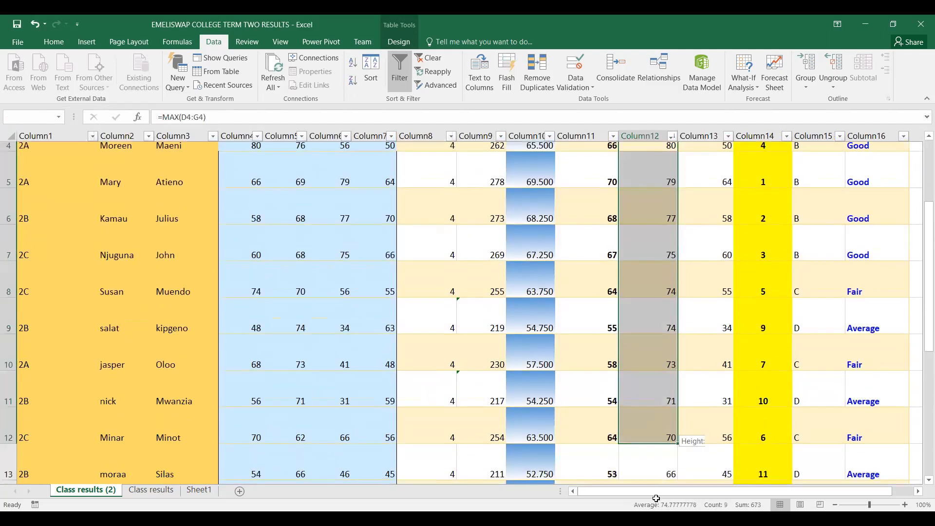
{"action": "left_click_drag", "start_coordinate": [670, 395], "coordinate": [670, 393]}
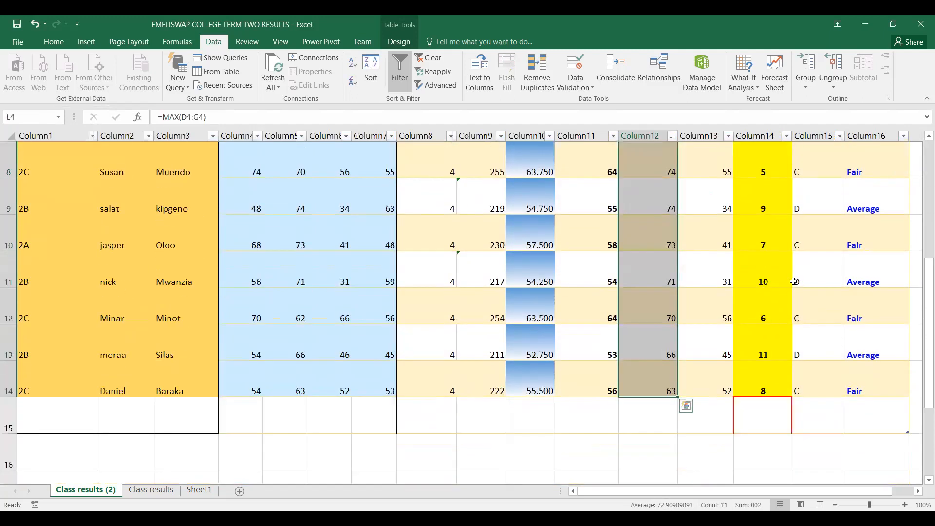
{"action": "scroll", "coordinate": [889, 177], "scroll_direction": "up", "scroll_amount": 2}
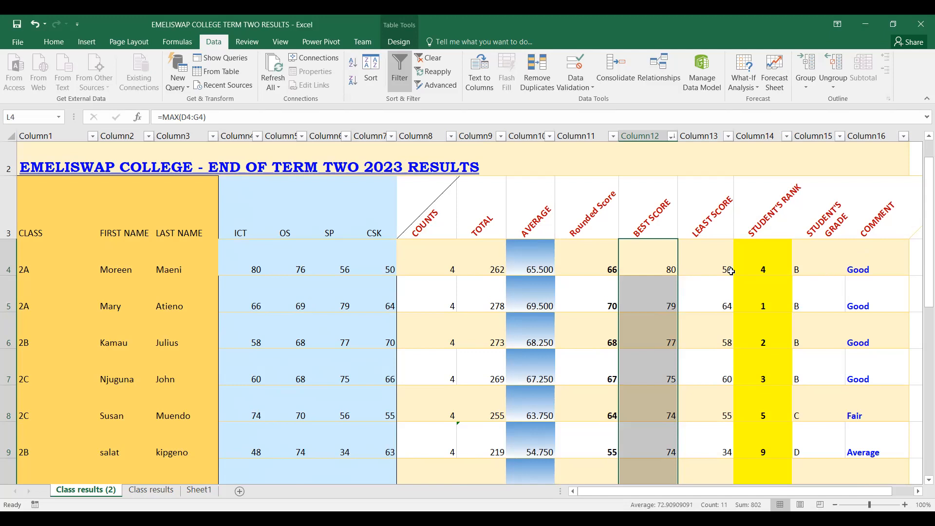
{"action": "scroll", "coordinate": [725, 272], "scroll_direction": "down", "scroll_amount": 1}
{"action": "scroll", "coordinate": [718, 273], "scroll_direction": "up", "scroll_amount": 1}
{"action": "scroll", "coordinate": [718, 272], "scroll_direction": "up", "scroll_amount": 1}
{"action": "scroll", "coordinate": [739, 268], "scroll_direction": "down", "scroll_amount": 1}
{"action": "scroll", "coordinate": [741, 265], "scroll_direction": "down", "scroll_amount": 2}
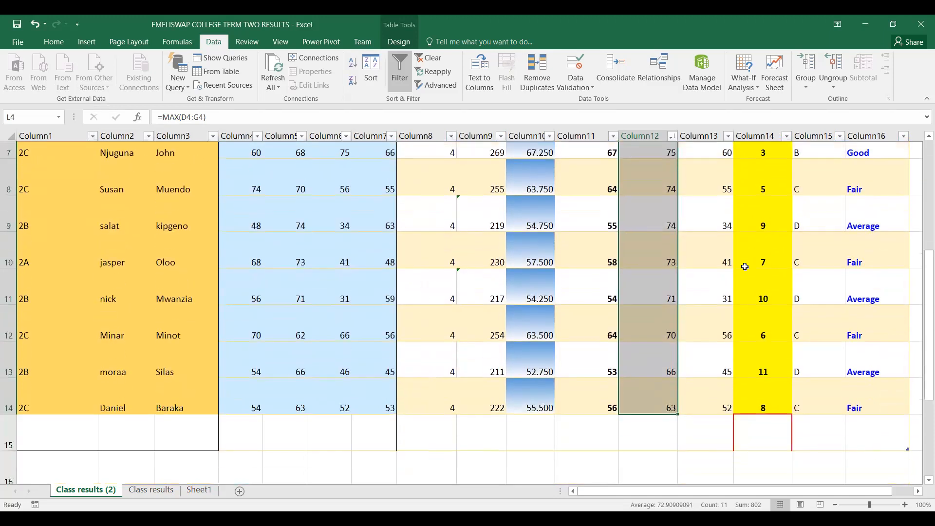
{"action": "scroll", "coordinate": [740, 260], "scroll_direction": "up", "scroll_amount": 2}
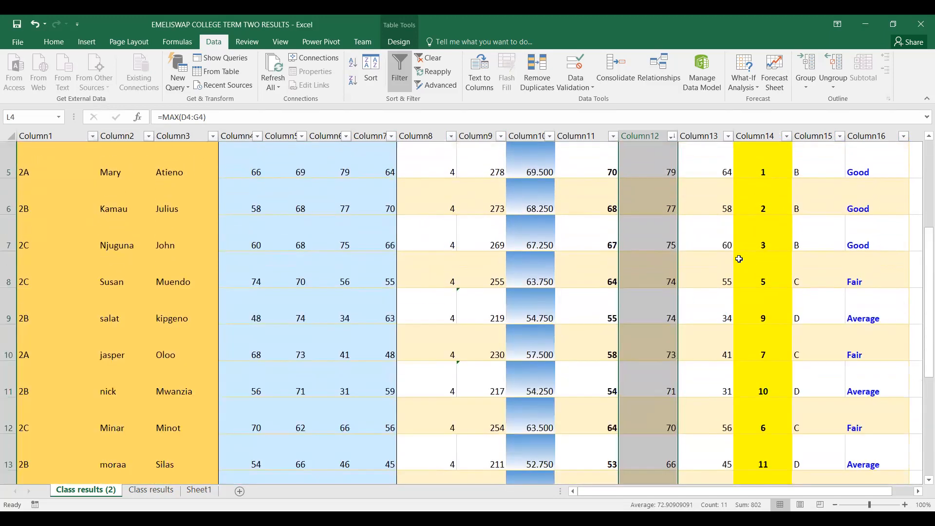
{"action": "scroll", "coordinate": [692, 283], "scroll_direction": "up", "scroll_amount": 2}
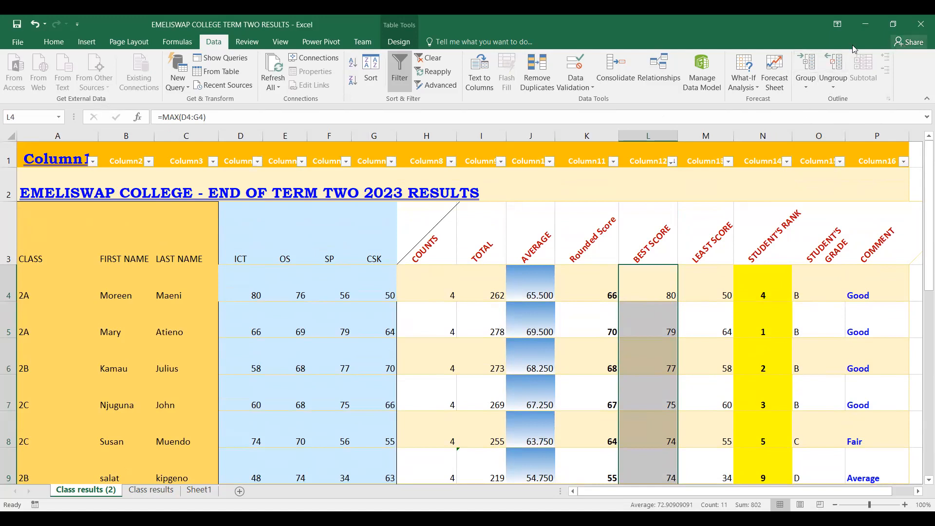
Save the sorted results workbook
{"action": "left_click", "coordinate": [15, 25]}
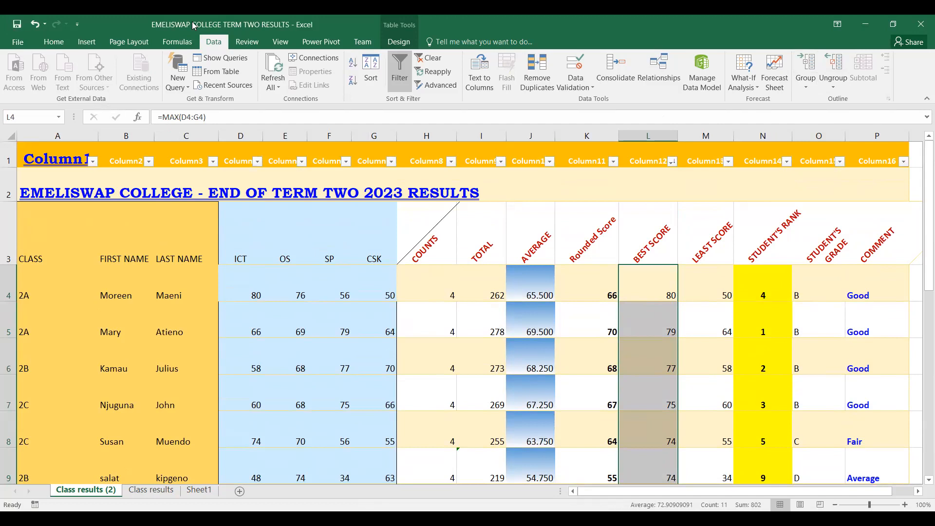
{"action": "left_click", "coordinate": [774, 67]}
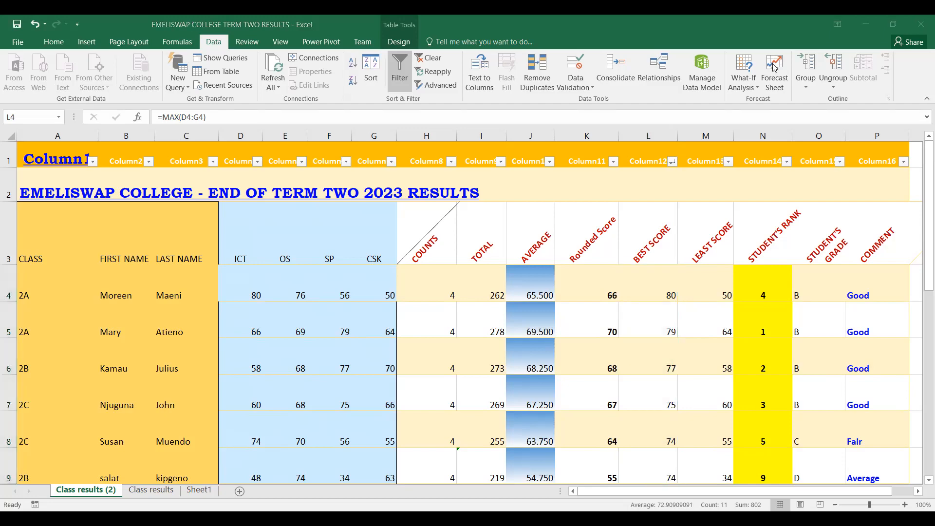